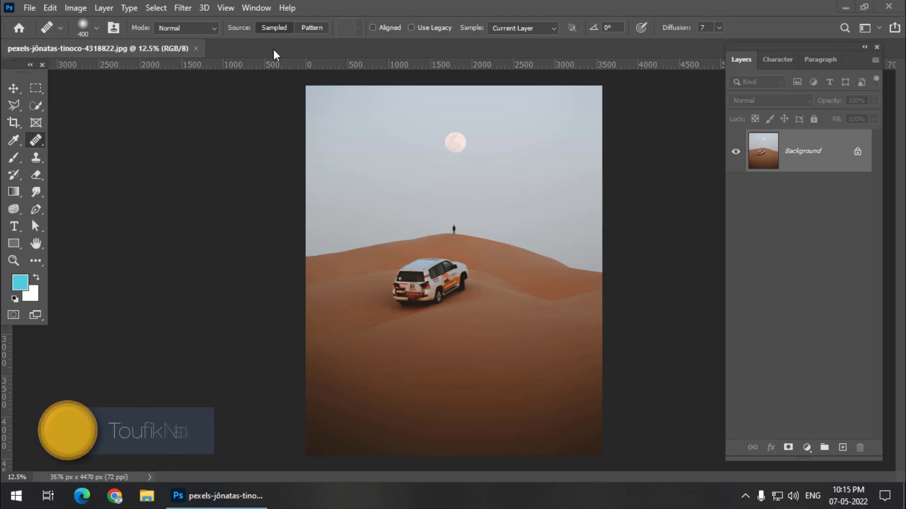
- Show the Clone Source panel and reposition it beside the SUV in the desert photo
click(260, 12)
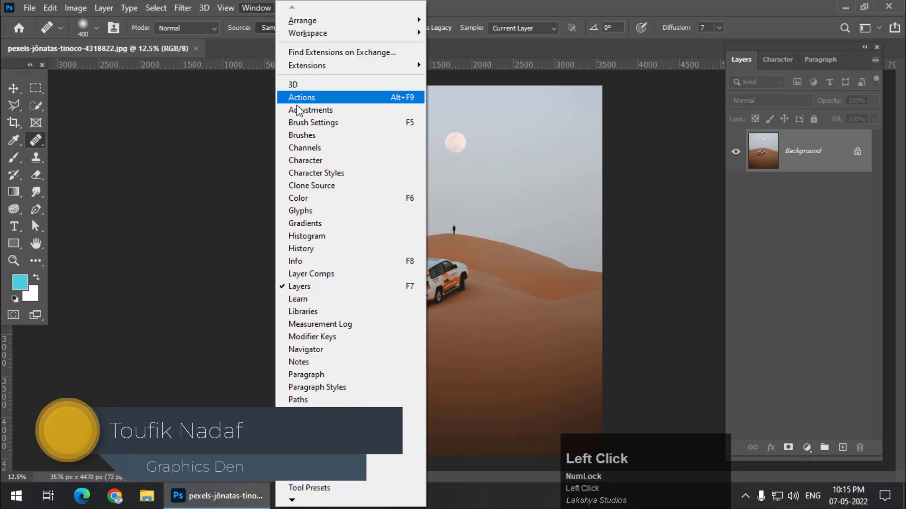
click(326, 189)
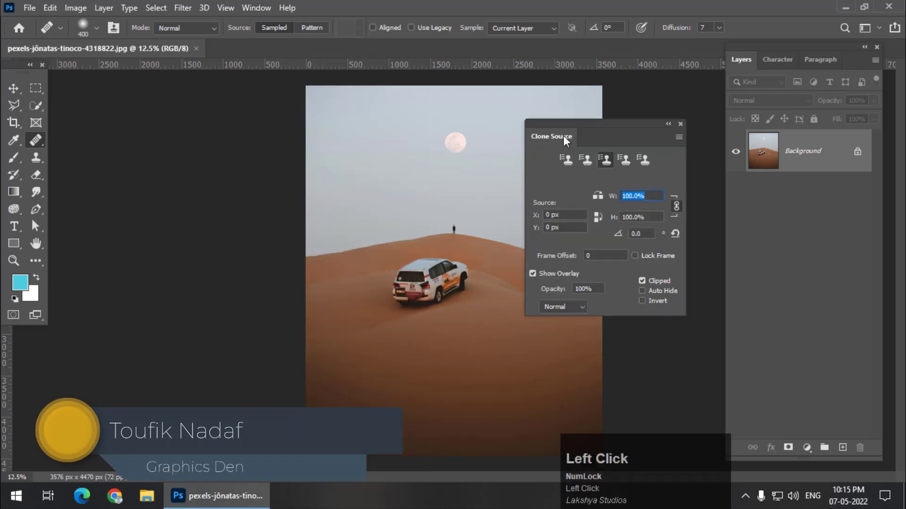
mouse_move(563, 135)
mouse_down()
mouse_move(502, 135)
mouse_move(551, 131)
mouse_move(523, 150)
mouse_up()
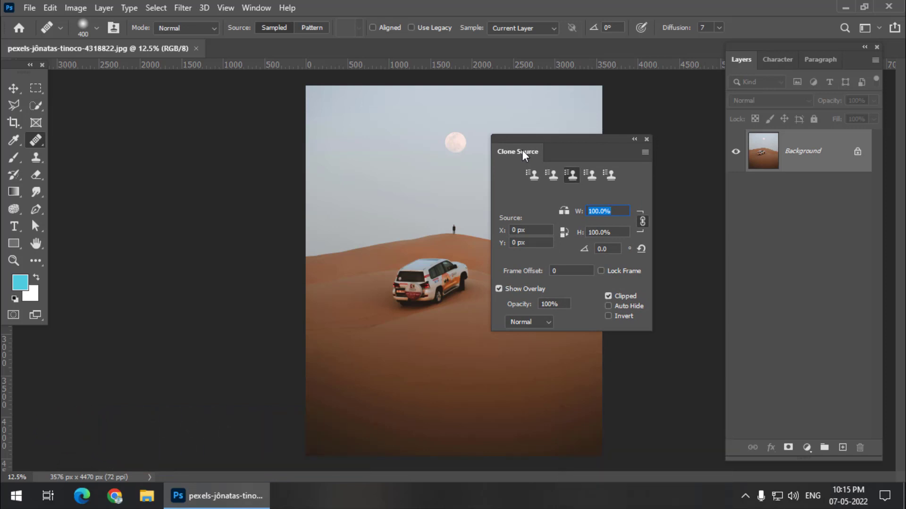
drag(522, 150, 546, 153)
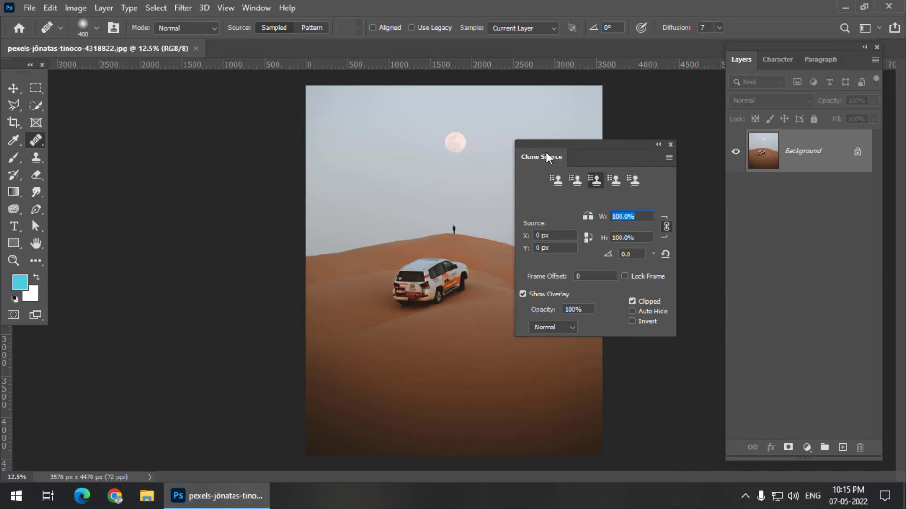
- Activate the Clone Stamp tool and move the Clone Source panel clear of the desert photo
right_click(35, 140)
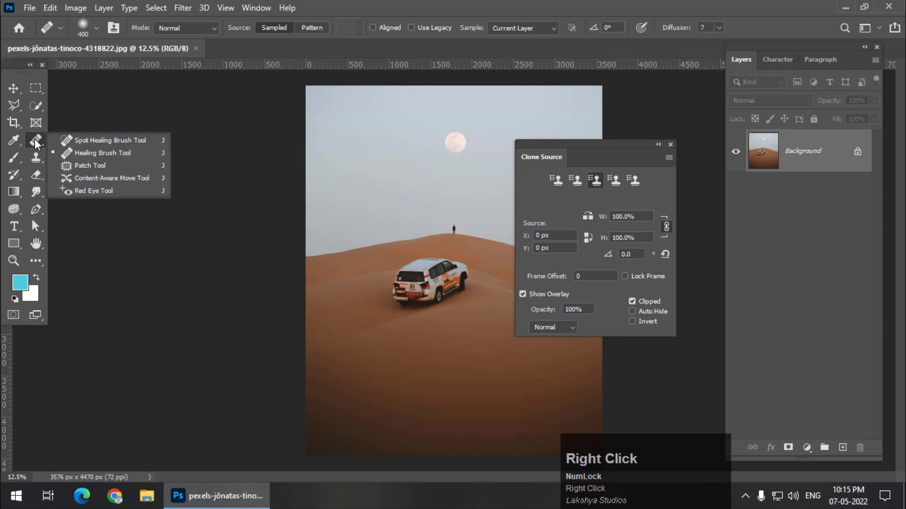
click(89, 153)
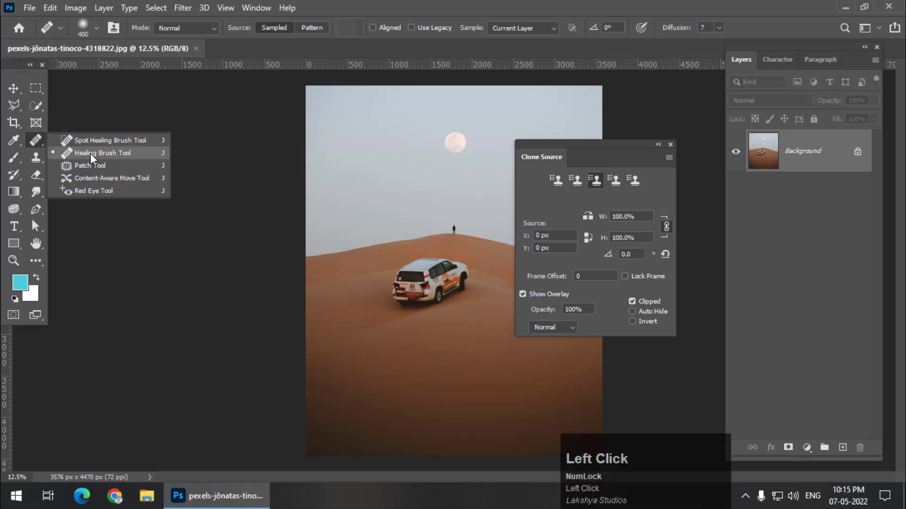
right_click(35, 157)
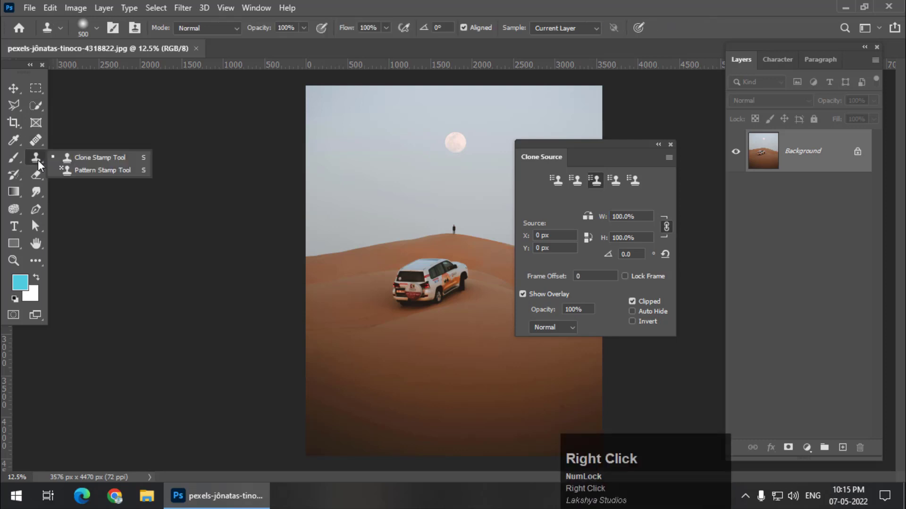
click(90, 158)
drag(538, 154, 676, 141)
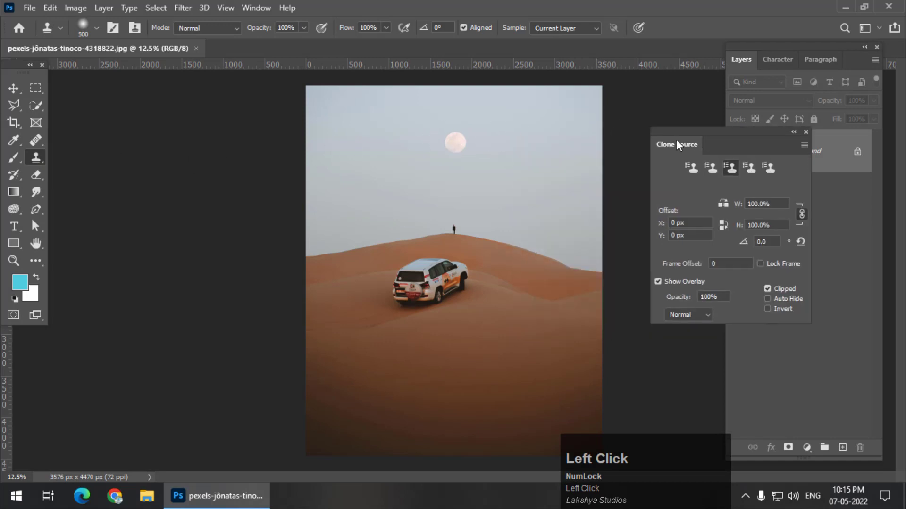
- Sample the side of the white SUV in the desert photo as the Healing Brush source
right_click(33, 142)
click(84, 152)
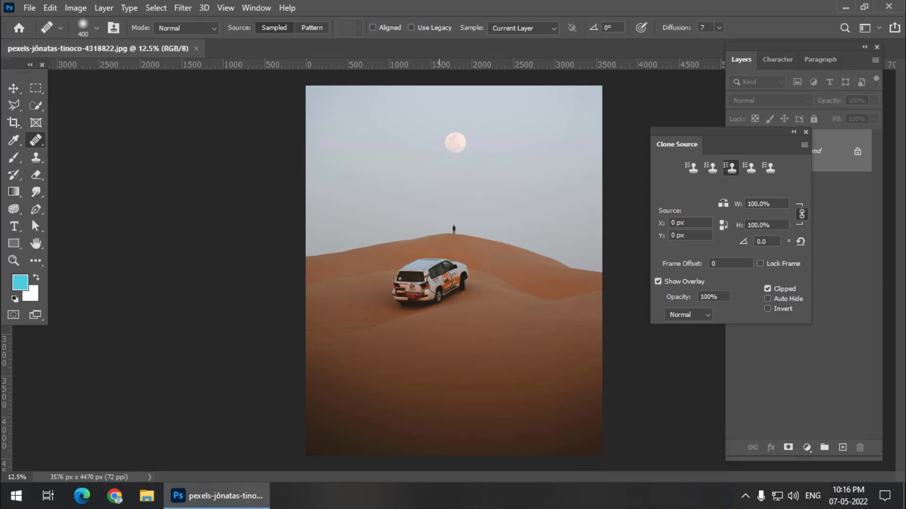
right_click(36, 140)
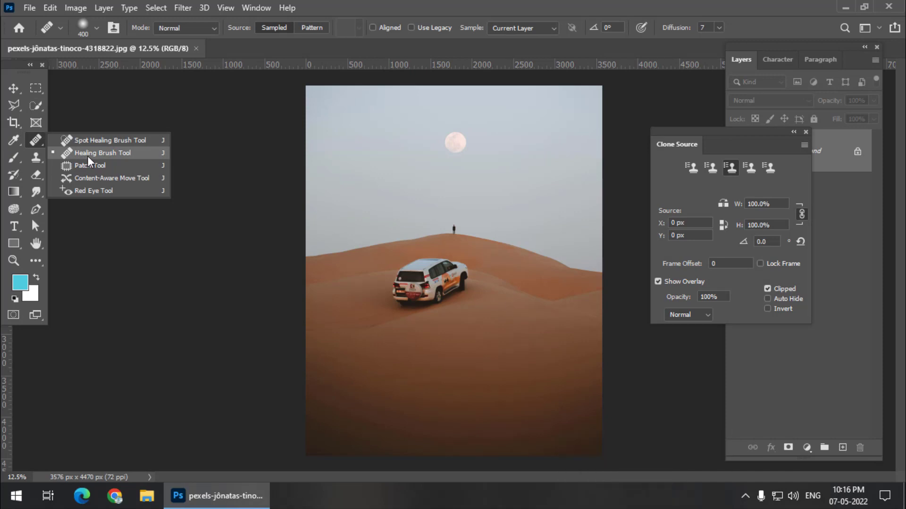
right_click(32, 157)
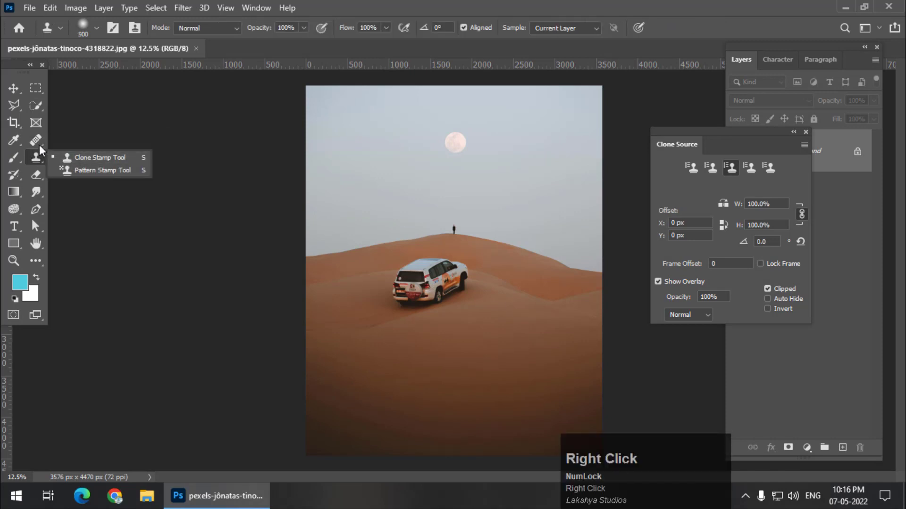
right_click(37, 142)
click(80, 154)
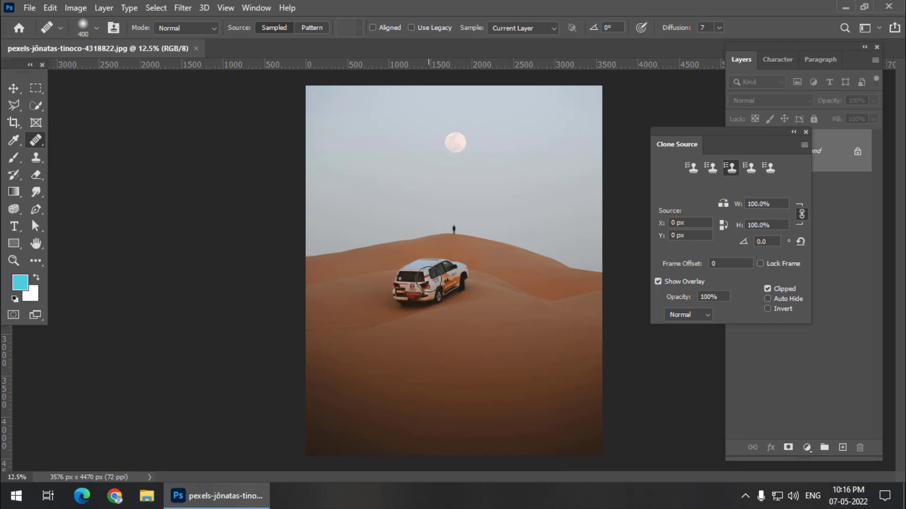
key(alt)
alt+click(428, 279)
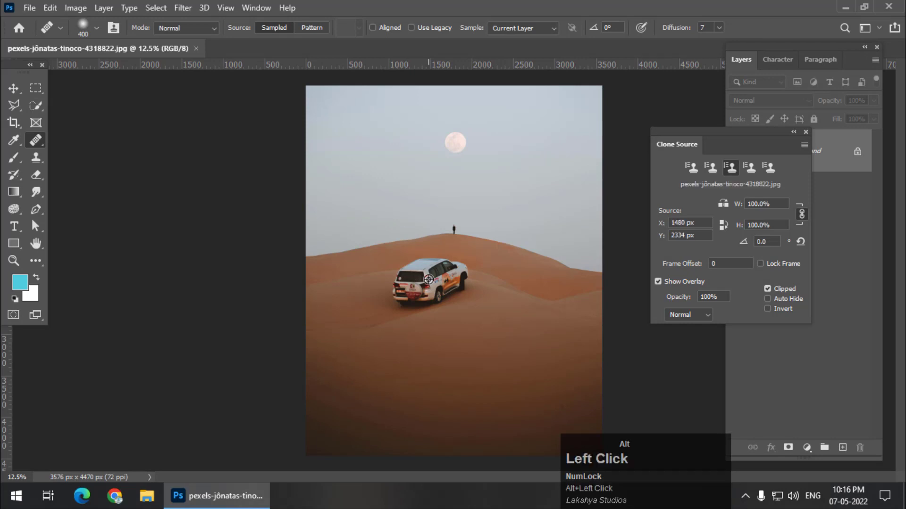
click(402, 173)
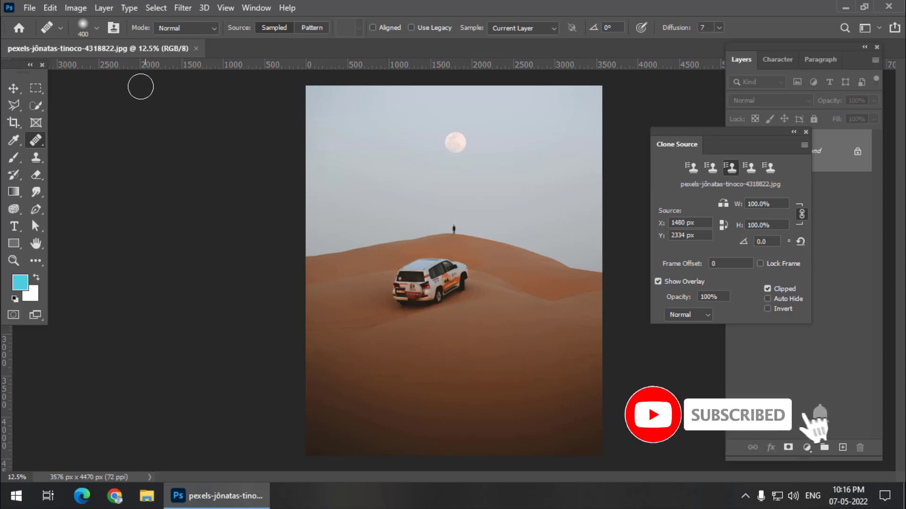
- Float the desert photo's window, open car-1245780_1920, and separate it into its own floating window
drag(126, 50, 163, 157)
double_click(123, 204)
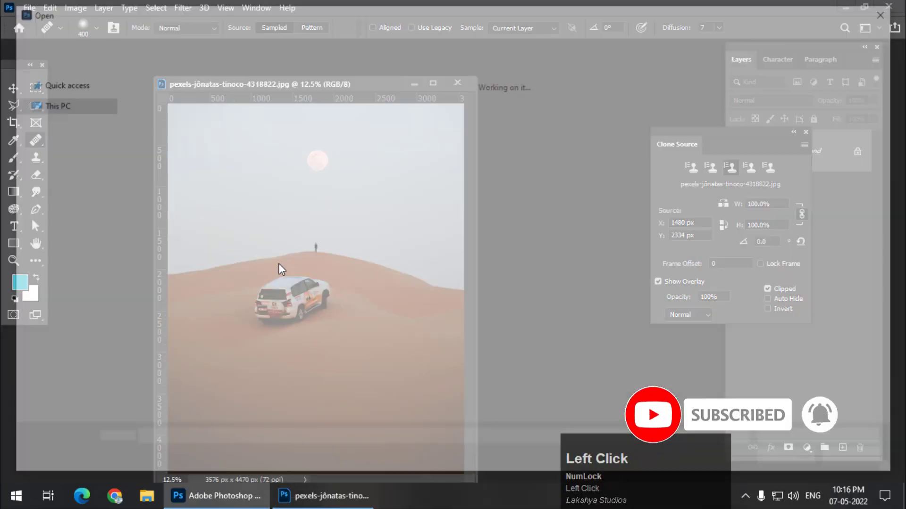
scroll(315, 303, down, 3)
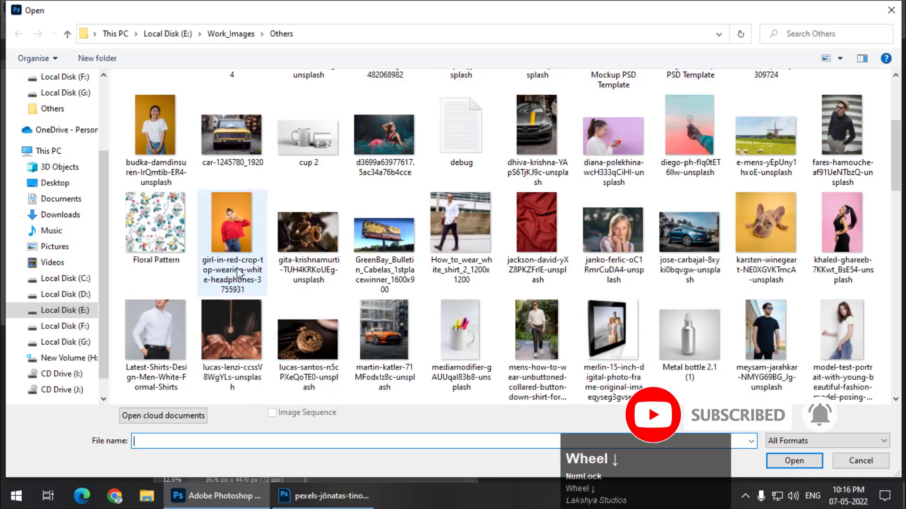
double_click(235, 150)
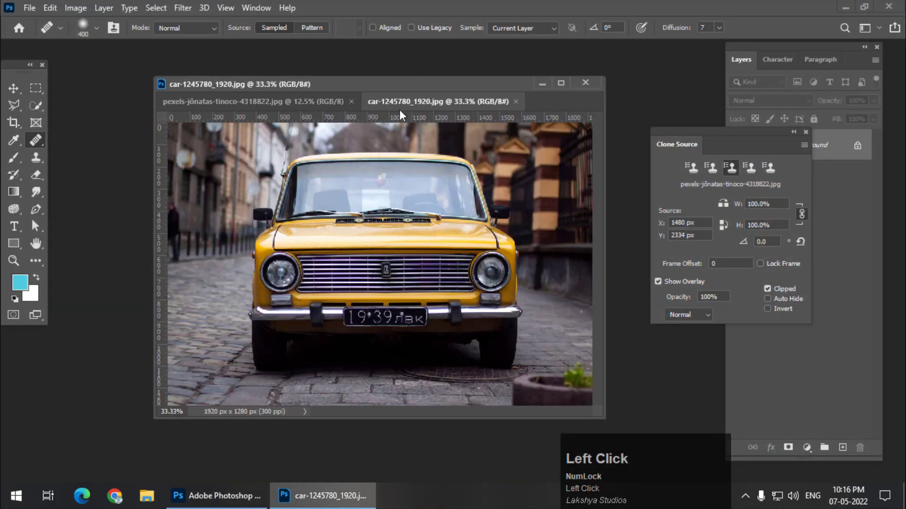
drag(399, 110, 310, 134)
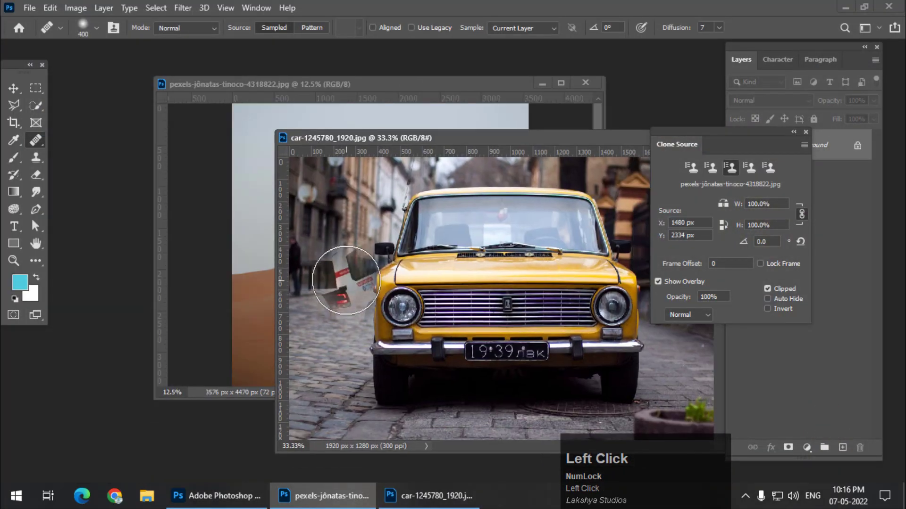
- Try painting the sampled SUV beside the yellow car with the Healing Brush, and undo the stroke
mouse_move(346, 280)
mouse_down()
mouse_move(330, 276)
mouse_move(372, 257)
mouse_up()
drag(336, 136, 289, 134)
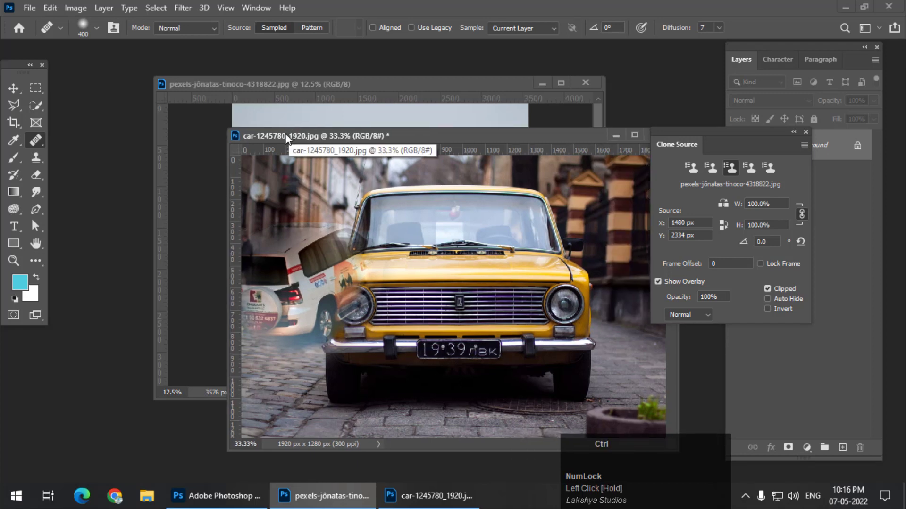
key(ctrl+z)
drag(346, 141, 291, 143)
- Reselect the Healing Brush, view the desert source photo, and bring the yellow car photo back in front of it
right_click(36, 140)
click(75, 152)
click(285, 84)
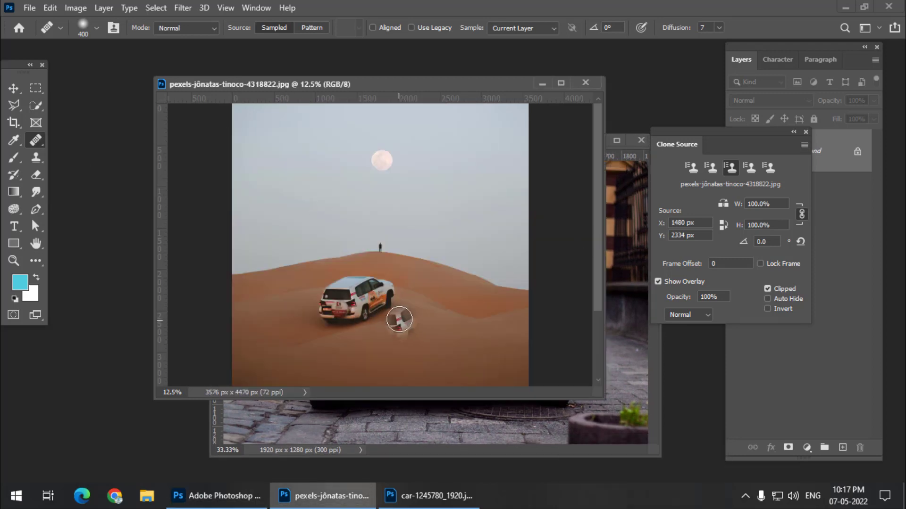
click(627, 312)
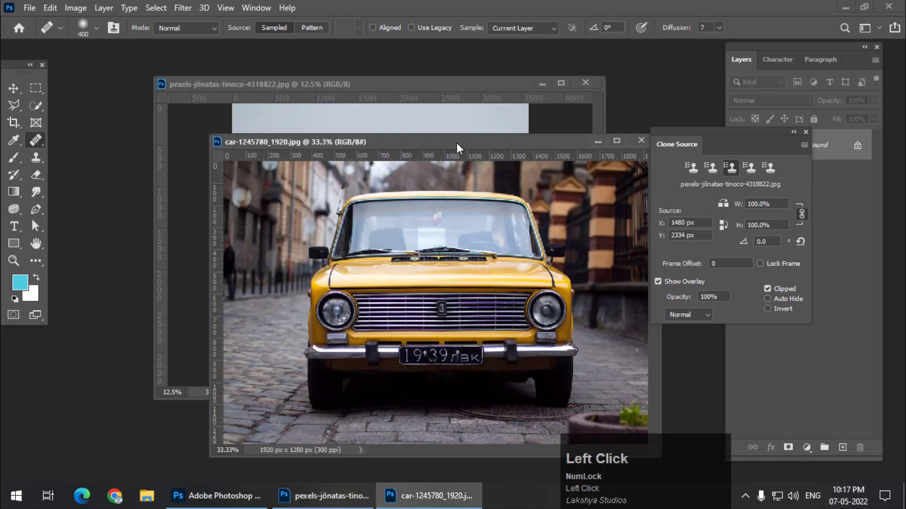
drag(457, 143, 426, 128)
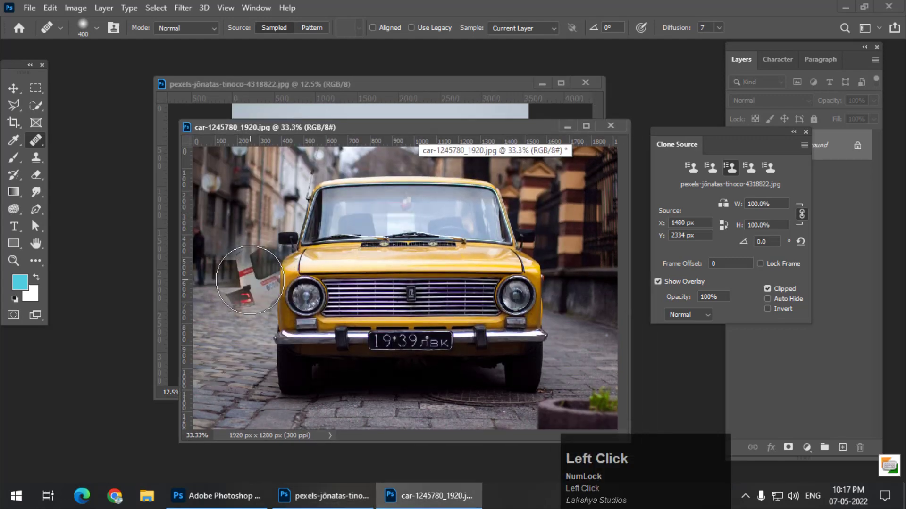
- Try painting the sampled SUV across the yellow car with the Healing Brush at size 200, and undo the strokes
key(bracketleft)
key(bracketleft)
mouse_move(258, 256)
mouse_down()
mouse_move(245, 281)
mouse_move(270, 258)
mouse_move(257, 235)
mouse_move(233, 233)
mouse_move(229, 263)
mouse_move(258, 276)
mouse_move(312, 257)
mouse_move(319, 222)
mouse_move(286, 220)
mouse_move(274, 227)
mouse_move(388, 261)
mouse_move(380, 276)
mouse_move(431, 260)
mouse_move(422, 245)
mouse_move(384, 240)
mouse_move(358, 288)
mouse_move(443, 267)
mouse_move(444, 239)
mouse_up()
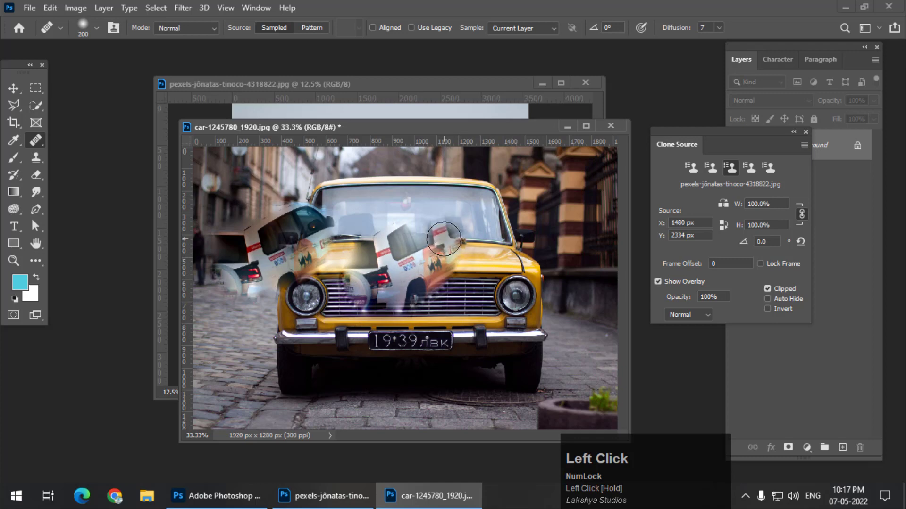
right_click(34, 145)
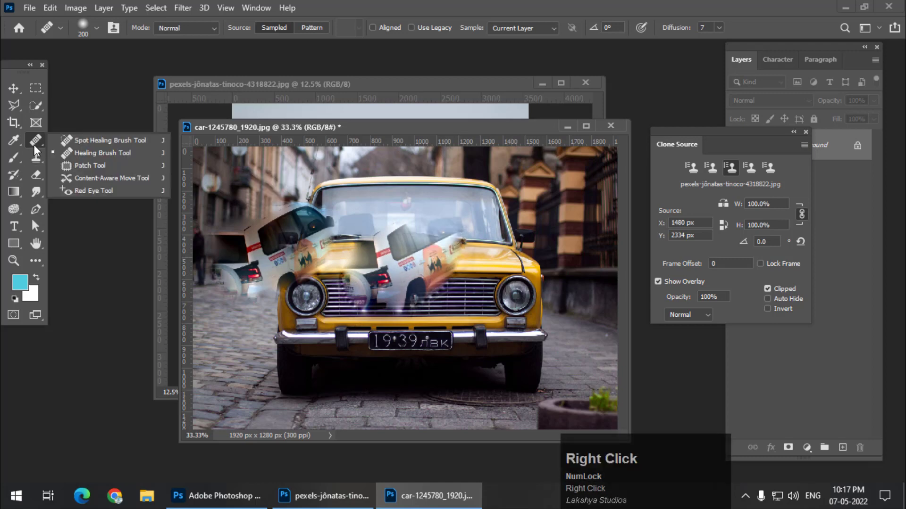
click(80, 155)
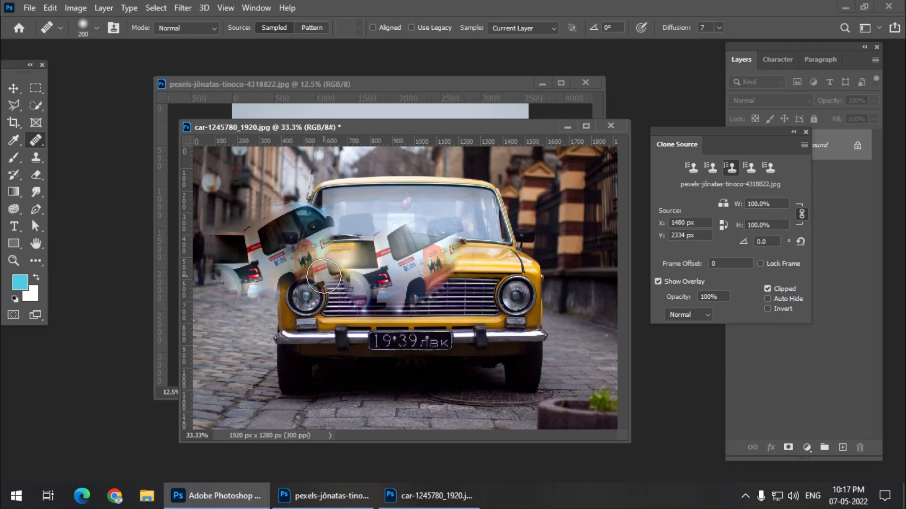
key(ctrl+z)
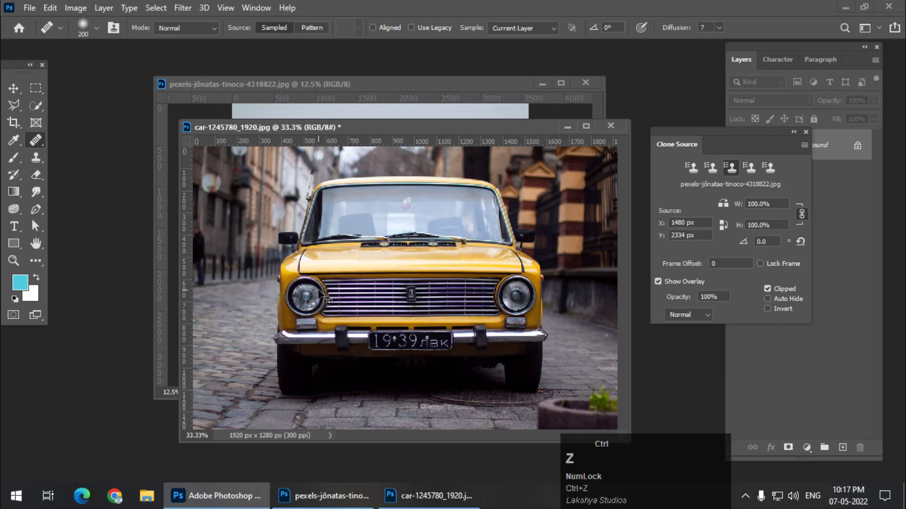
- Try painting a copy of the SUV into the desert photo's sky with the Healing Brush, and undo it
click(259, 84)
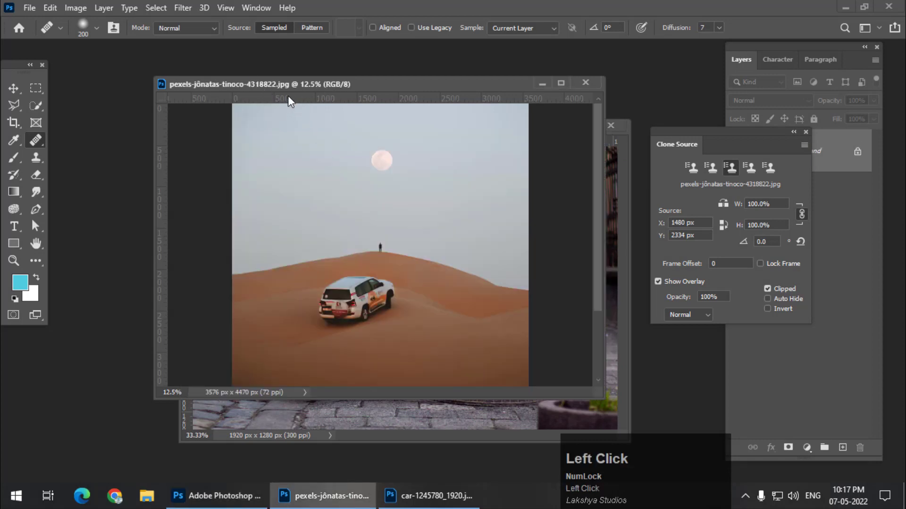
drag(290, 90, 272, 87)
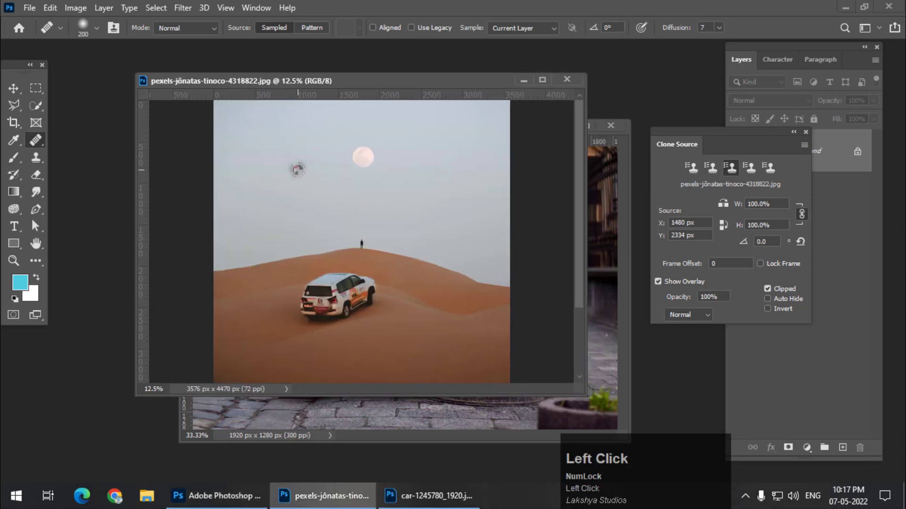
click(281, 202)
mouse_move(299, 184)
mouse_down()
mouse_move(273, 211)
mouse_move(295, 193)
mouse_up()
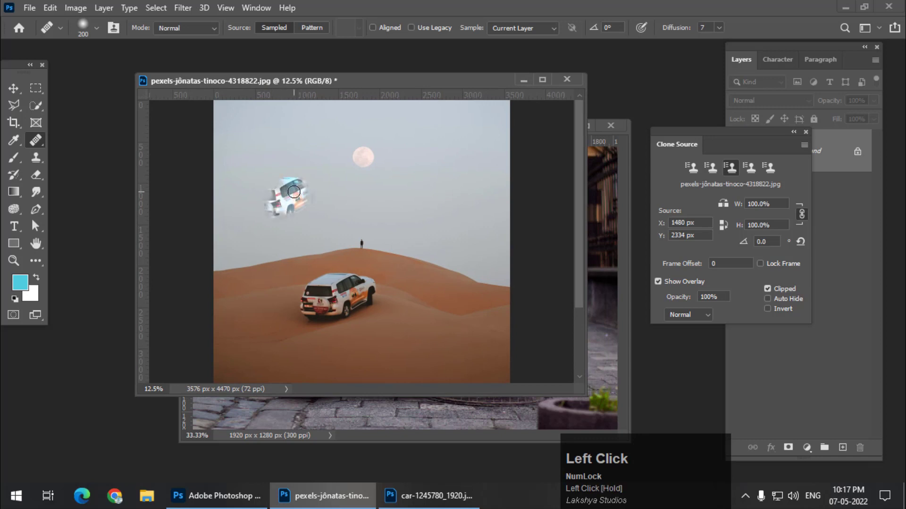
key(ctrl+z)
- Sample the side of the white SUV in the desert photo as the Clone Stamp source
right_click(39, 157)
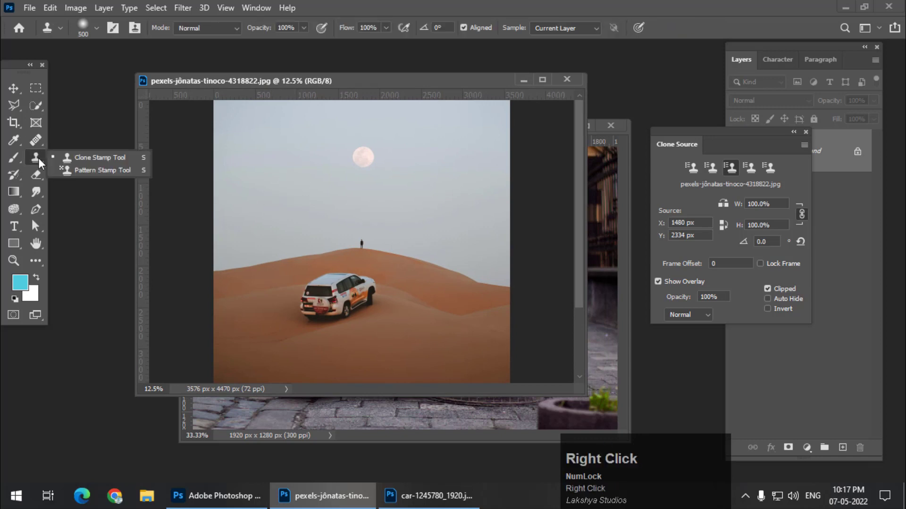
click(69, 158)
click(334, 303)
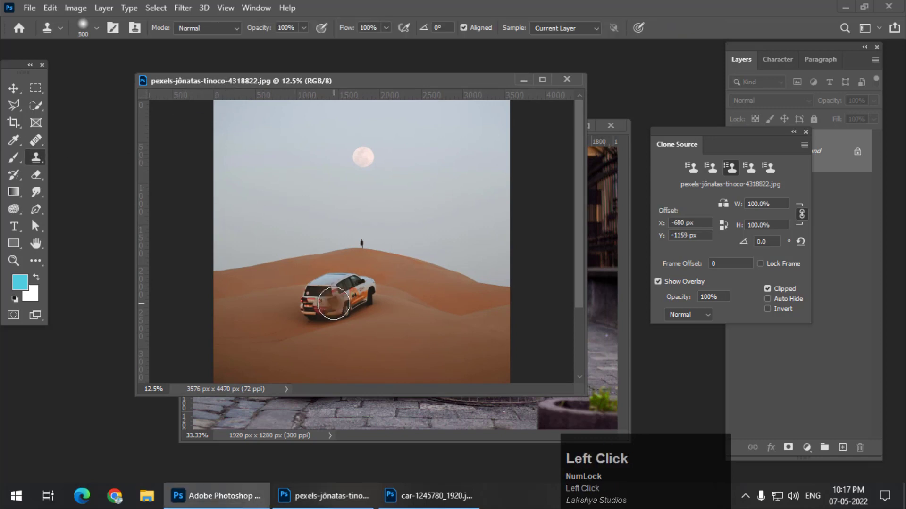
key(alt)
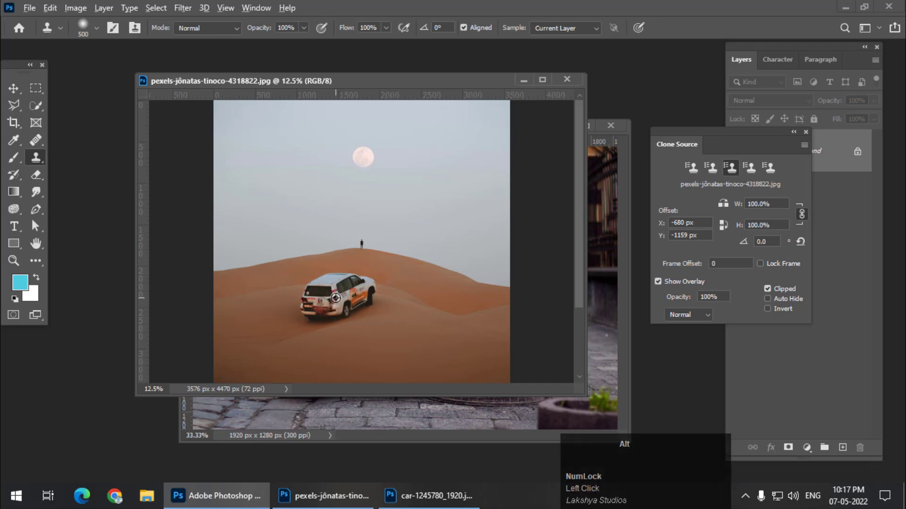
alt+click(335, 298)
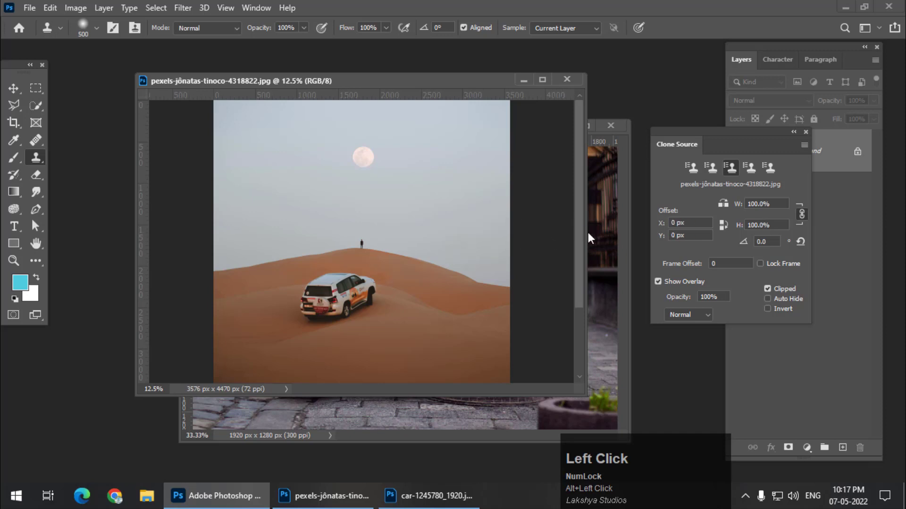
- Try cloning the sampled SUV over the front of the yellow car with the Clone Stamp, and undo the strokes
click(621, 248)
mouse_move(274, 303)
mouse_down()
mouse_move(312, 281)
mouse_move(260, 265)
mouse_move(228, 327)
mouse_move(353, 292)
mouse_move(329, 252)
mouse_move(238, 306)
mouse_move(256, 343)
mouse_move(370, 264)
mouse_move(286, 247)
mouse_move(239, 352)
mouse_move(365, 317)
mouse_move(385, 253)
mouse_move(405, 247)
mouse_move(399, 258)
mouse_move(402, 217)
mouse_move(273, 298)
mouse_move(441, 298)
mouse_up()
key(ctrl+z)
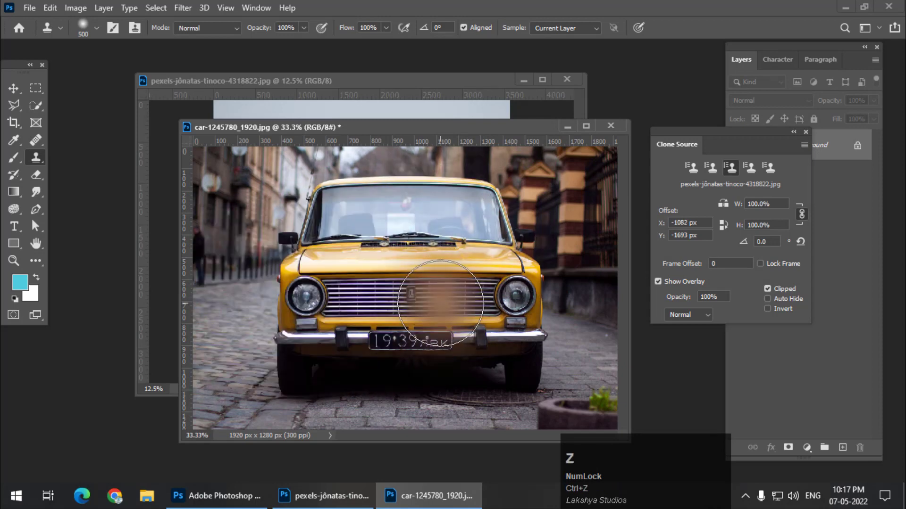
click(42, 141)
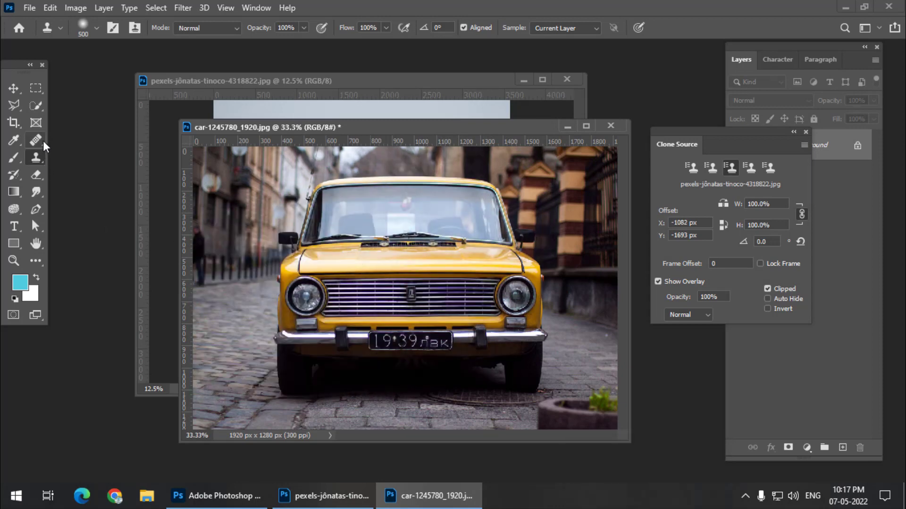
- Activate the Healing Brush in the desert photo and set its brush size to 400 px
right_click(43, 140)
click(92, 151)
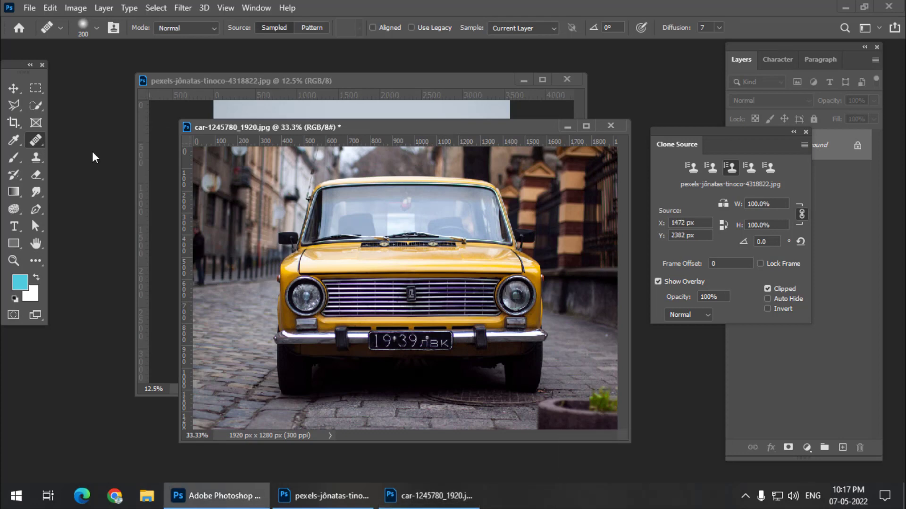
click(194, 87)
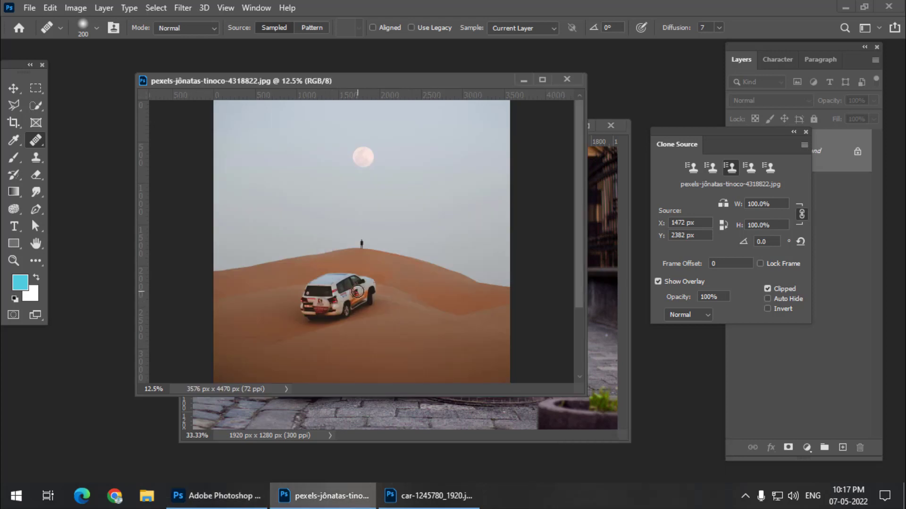
right_click(38, 139)
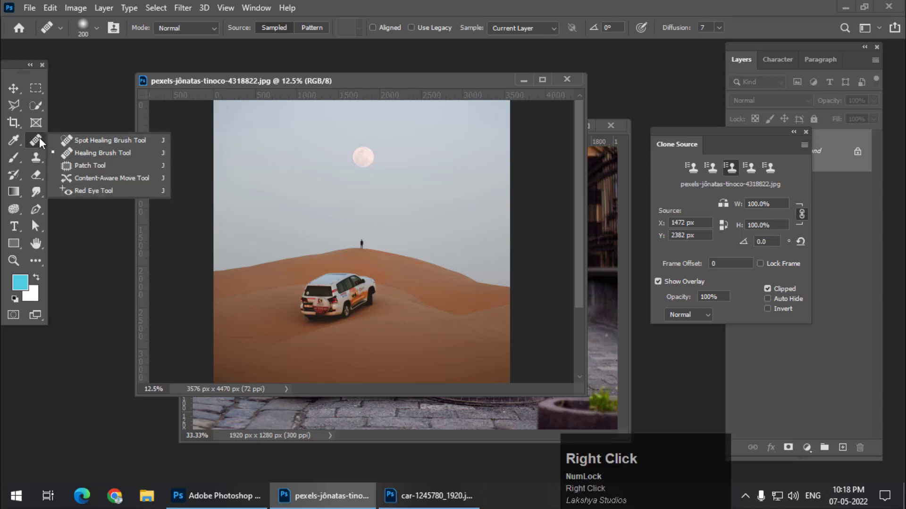
click(95, 154)
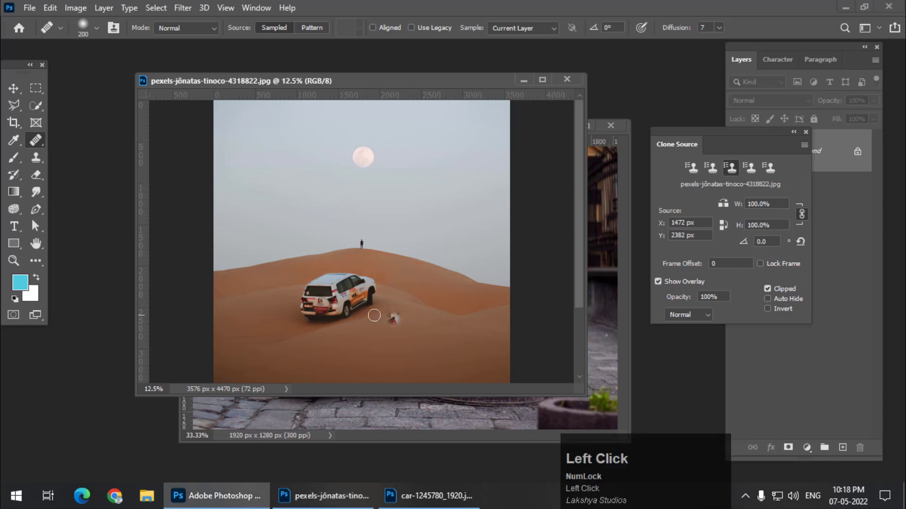
key(bracketright)
key(bracketright)
key(bracketright)
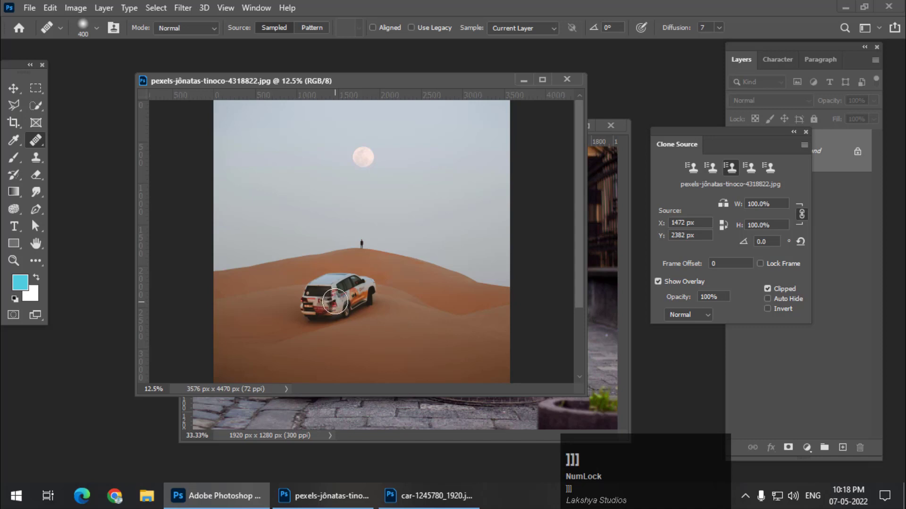
- Try painting a sampled copy of the SUV into the sky with the Healing Brush at 100% hardness, and undo it
right_click(300, 178)
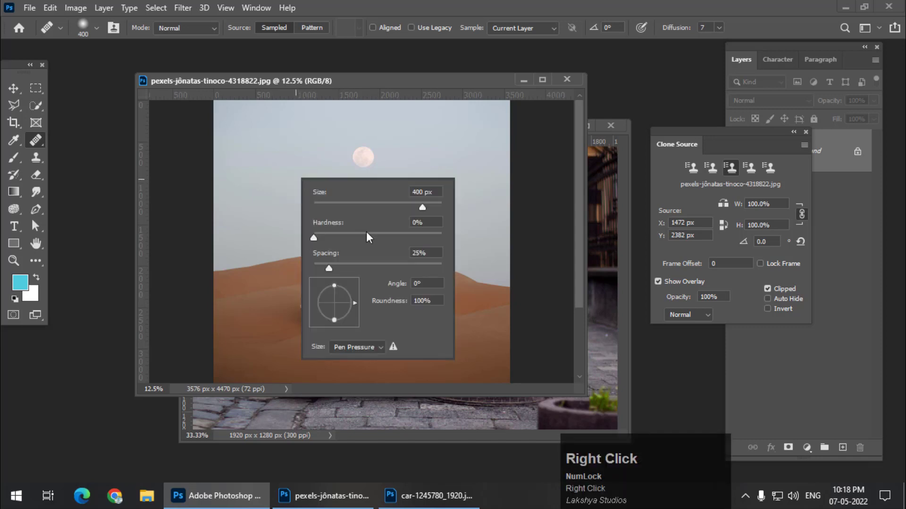
drag(316, 239, 364, 240)
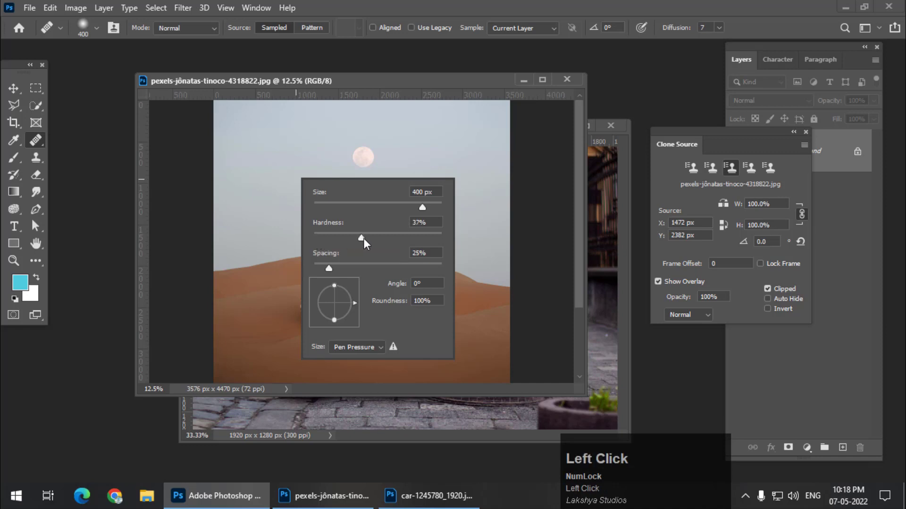
drag(448, 236, 449, 235)
click(335, 82)
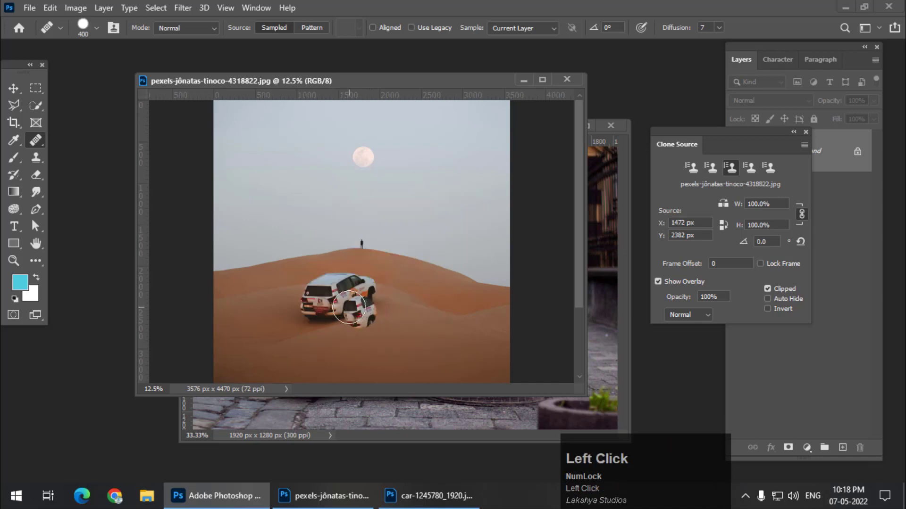
alt+click(340, 300)
mouse_move(418, 236)
mouse_down()
mouse_move(434, 225)
mouse_move(422, 210)
mouse_up()
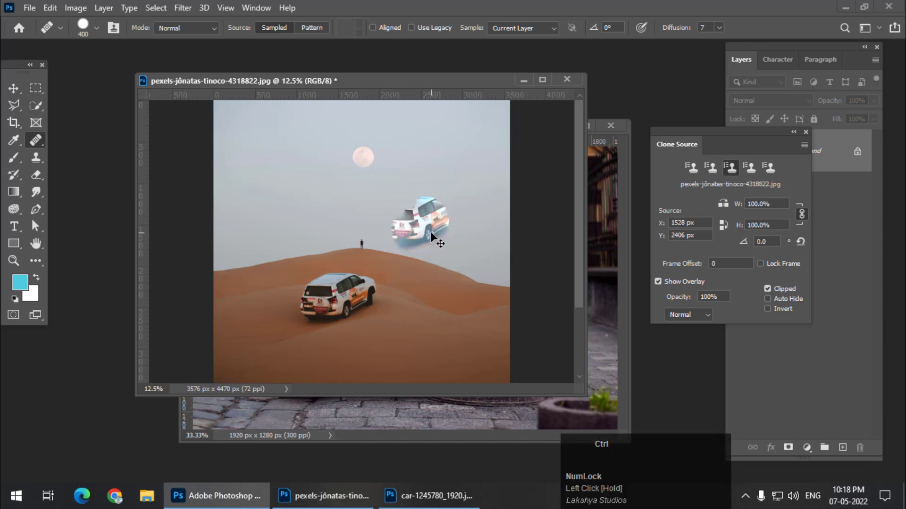
key(ctrl+z)
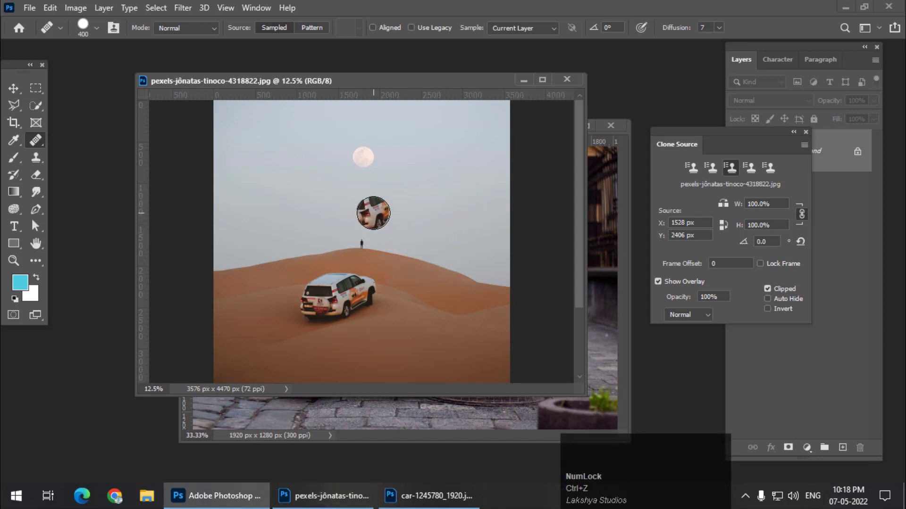
- Set the Healing Brush hardness to 0%
right_click(373, 212)
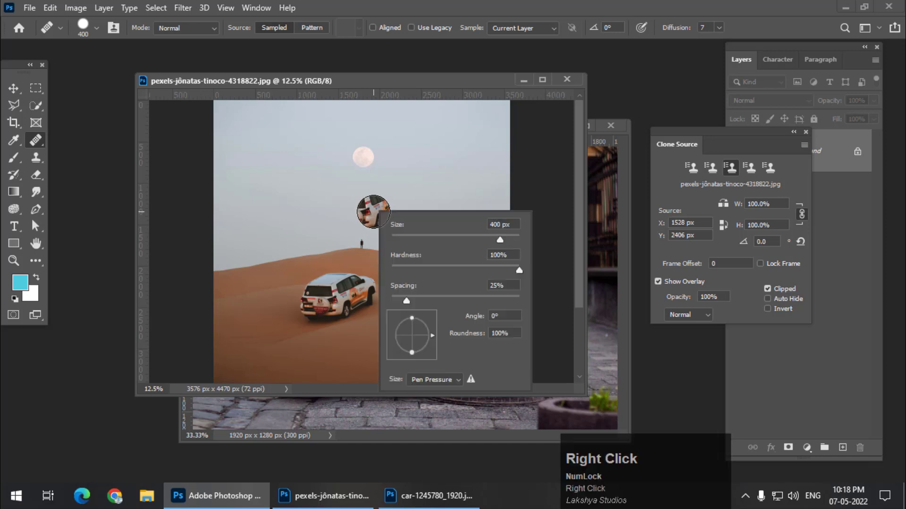
drag(412, 267, 378, 266)
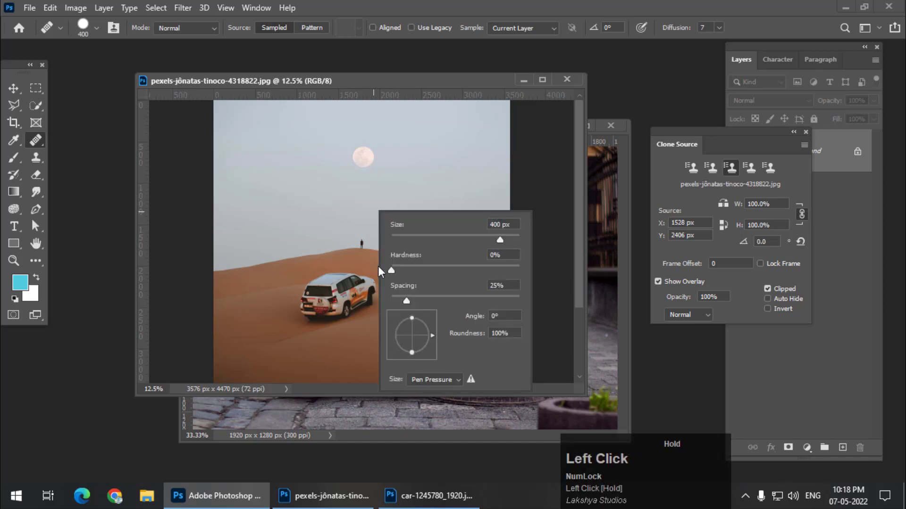
click(493, 255)
- Reposition the desert photo's window and enlarge it to show more of the foreground sand, keeping the Healing Brush active
click(289, 83)
drag(291, 83, 276, 81)
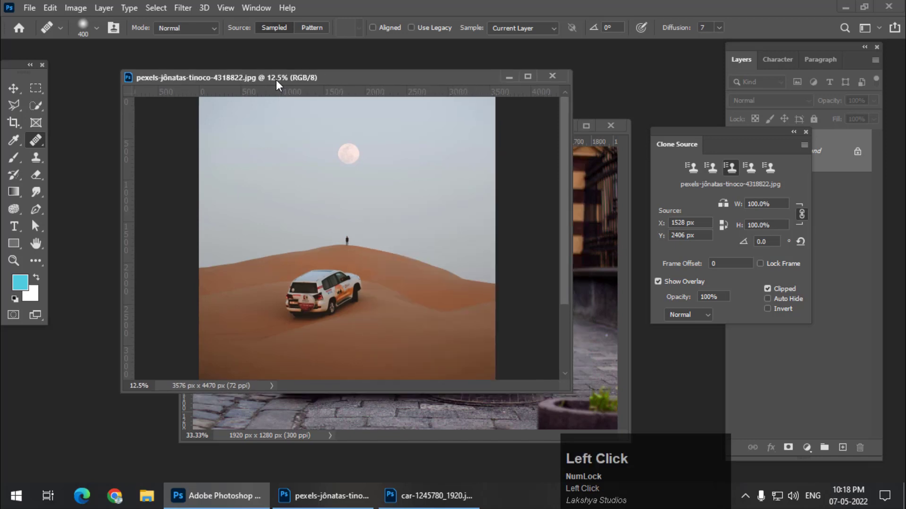
right_click(44, 140)
click(70, 149)
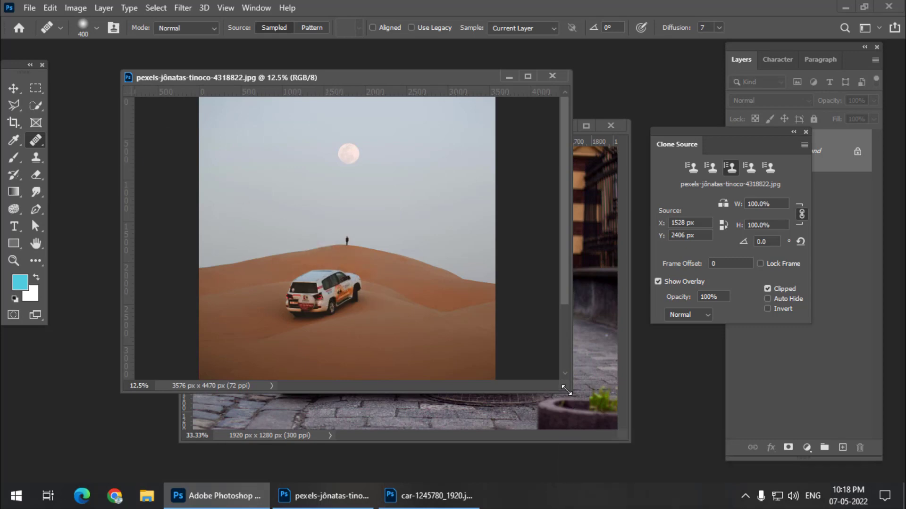
drag(566, 390, 631, 450)
- Try painting a full-size copy of the sampled SUV onto the foreground sand, and undo it
alt+click(350, 290)
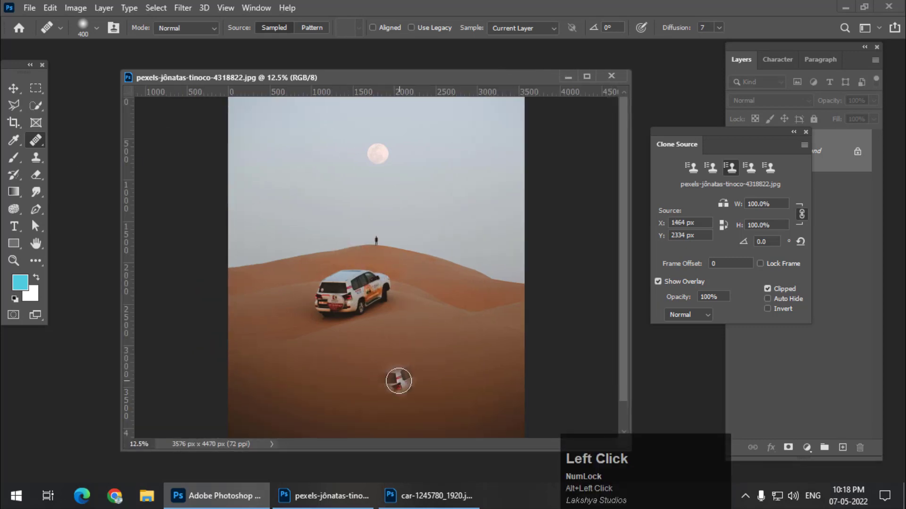
mouse_move(394, 364)
mouse_down()
mouse_move(372, 370)
mouse_move(376, 383)
mouse_move(426, 372)
mouse_move(428, 349)
mouse_move(413, 343)
mouse_move(381, 347)
mouse_move(372, 369)
mouse_move(430, 366)
mouse_up()
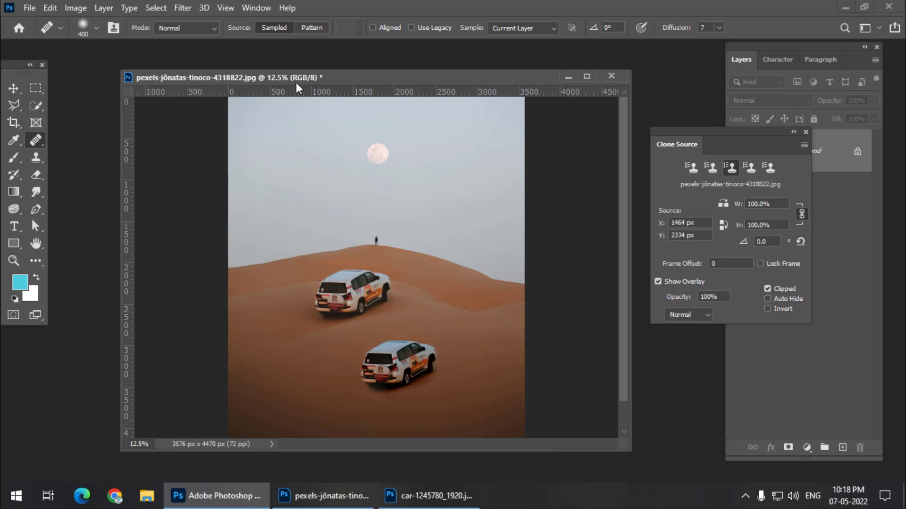
drag(296, 82, 284, 72)
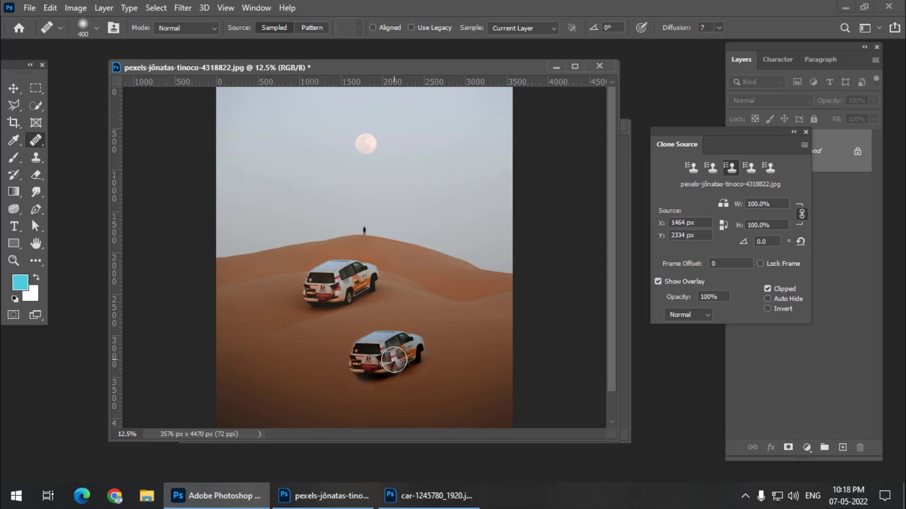
drag(678, 147, 619, 150)
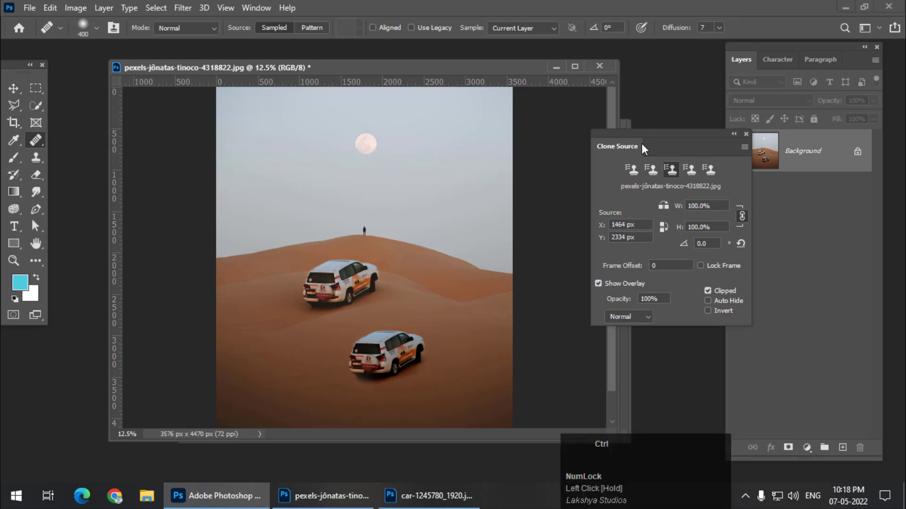
key(ctrl+z)
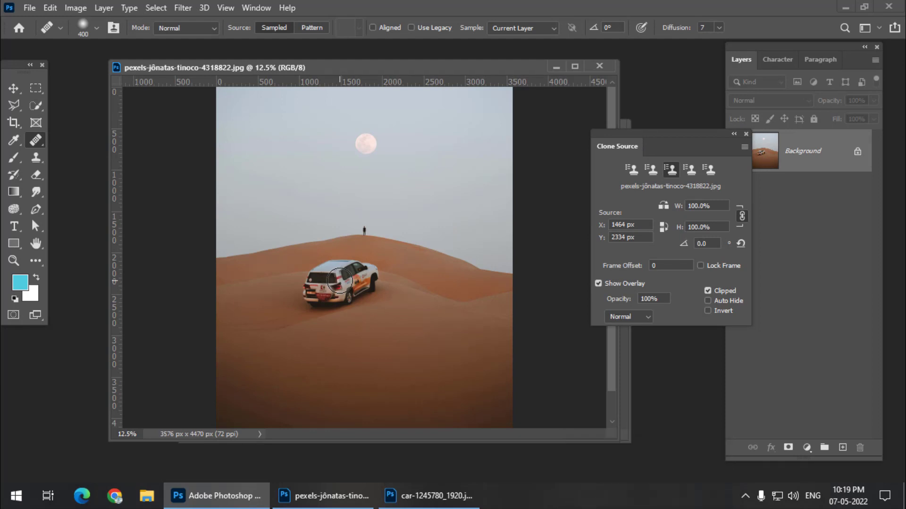
- Sample the side of the SUV into the third clone source and set its scale to 43% and rotation to 9.2°
key(alt)
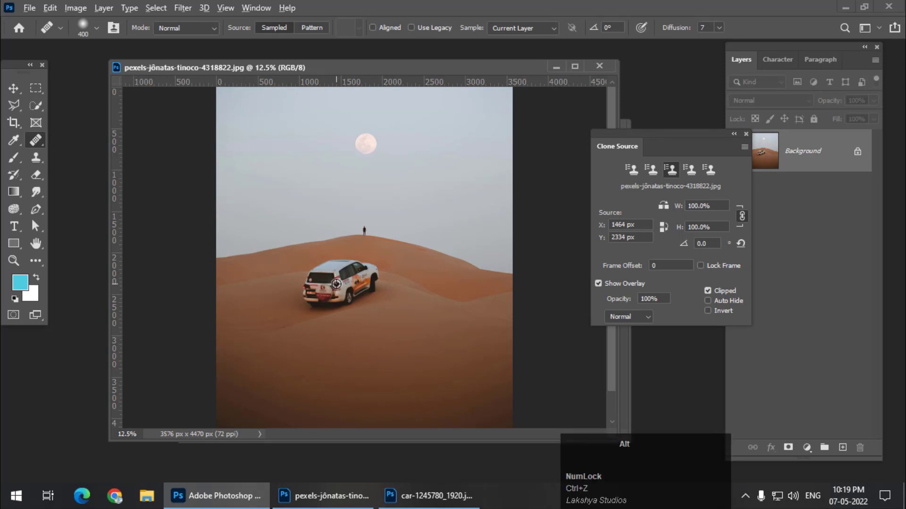
alt+click(336, 284)
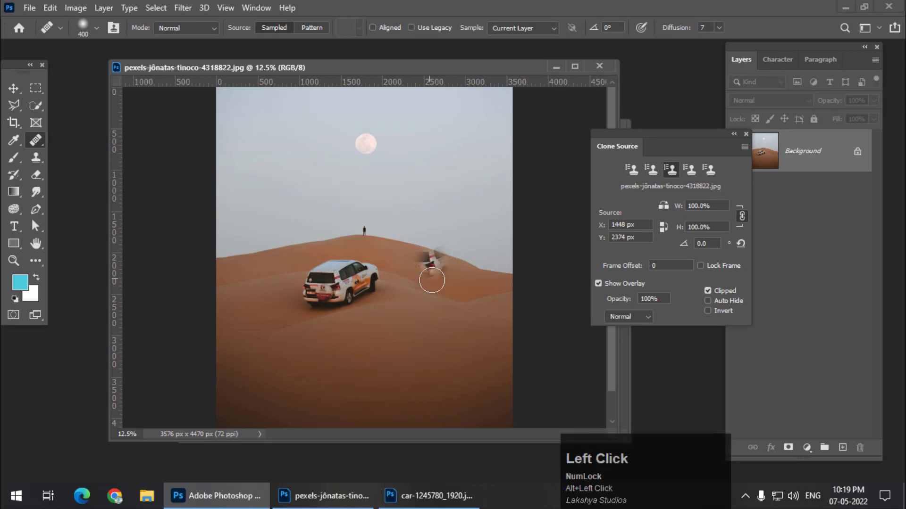
drag(615, 144, 593, 135)
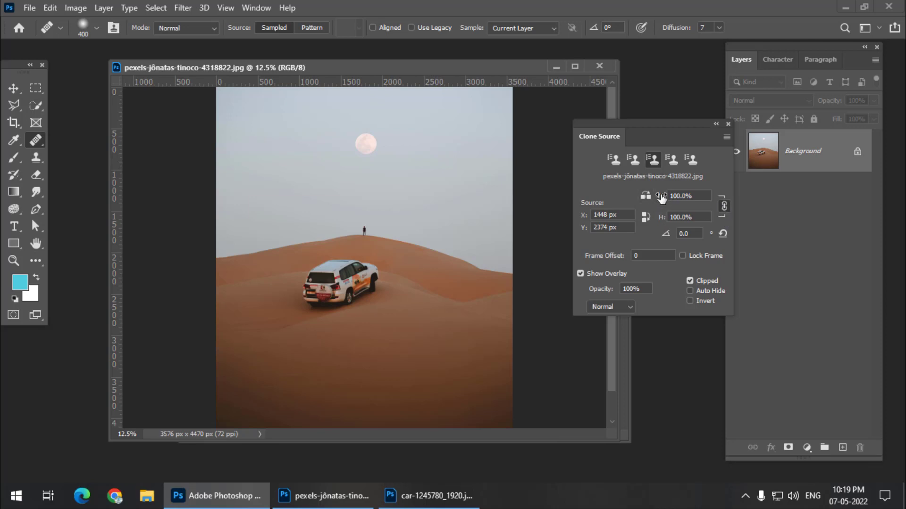
drag(661, 200, 622, 202)
mouse_move(667, 239)
mouse_down()
mouse_move(713, 247)
mouse_move(675, 242)
mouse_up()
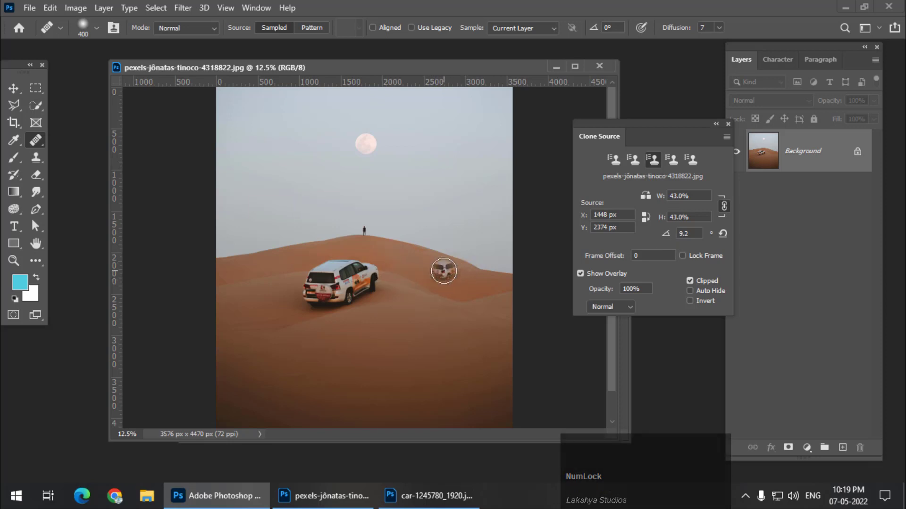
- Paint the reduced, rotated SUV copy onto the distant dune to the right of the original SUV
key([)
key(])
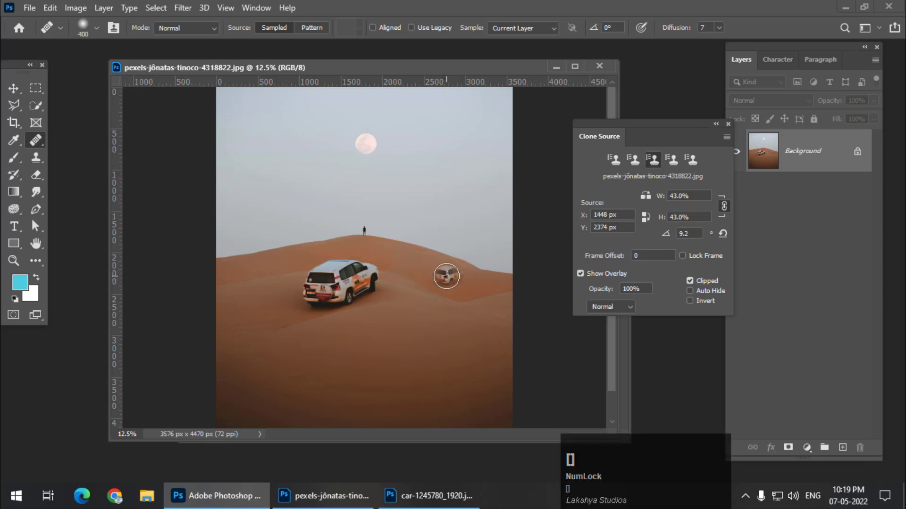
mouse_move(447, 276)
mouse_down()
mouse_move(461, 277)
mouse_move(443, 275)
mouse_up()
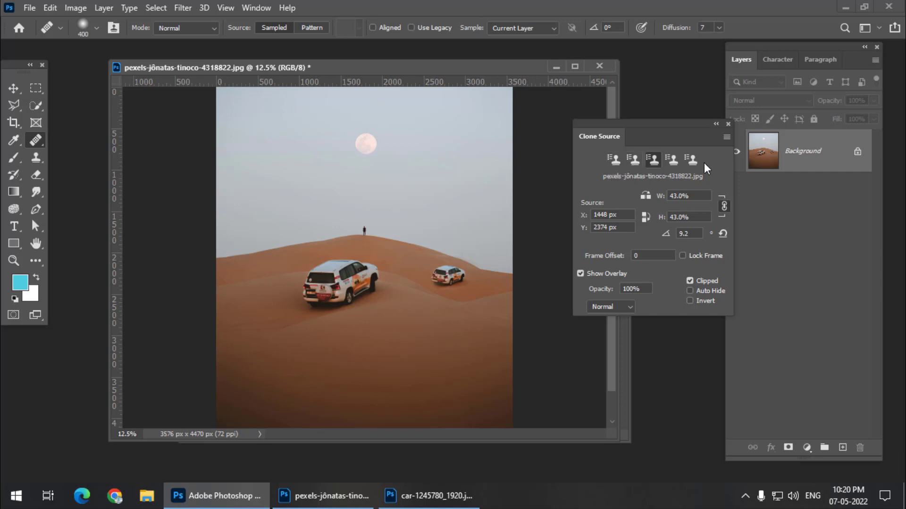
- Sample the SUV into the second clone source at 175% scale and 10.6° rotation, and paint the enlarged copy onto the foreground sand
click(633, 160)
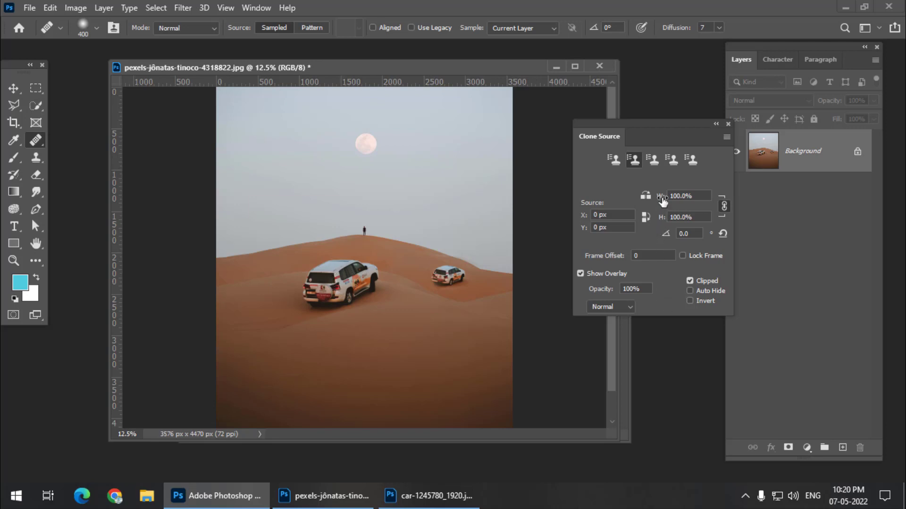
drag(663, 202, 713, 199)
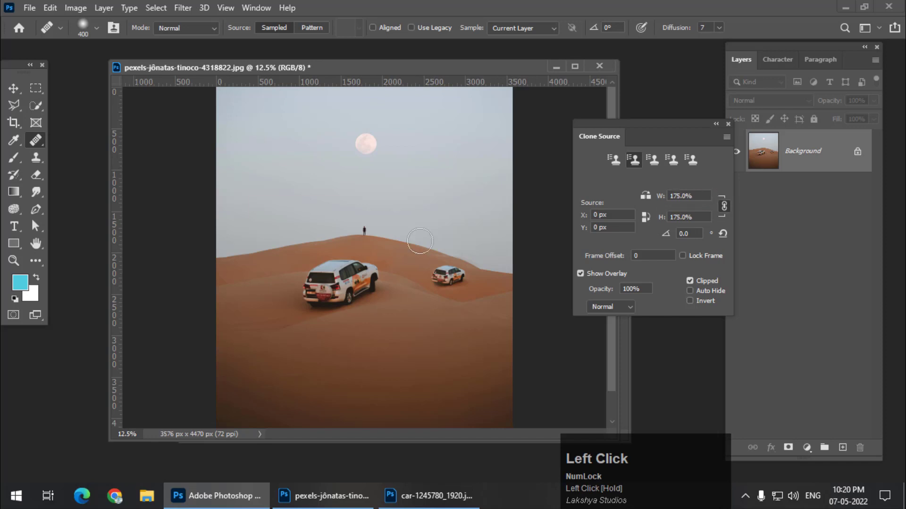
alt+click(337, 279)
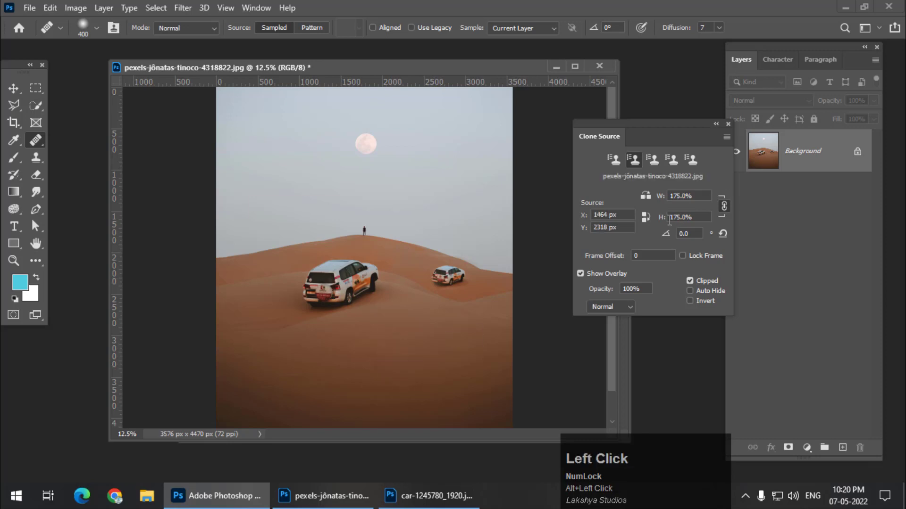
mouse_move(666, 235)
mouse_down()
mouse_move(808, 238)
mouse_move(724, 234)
mouse_up()
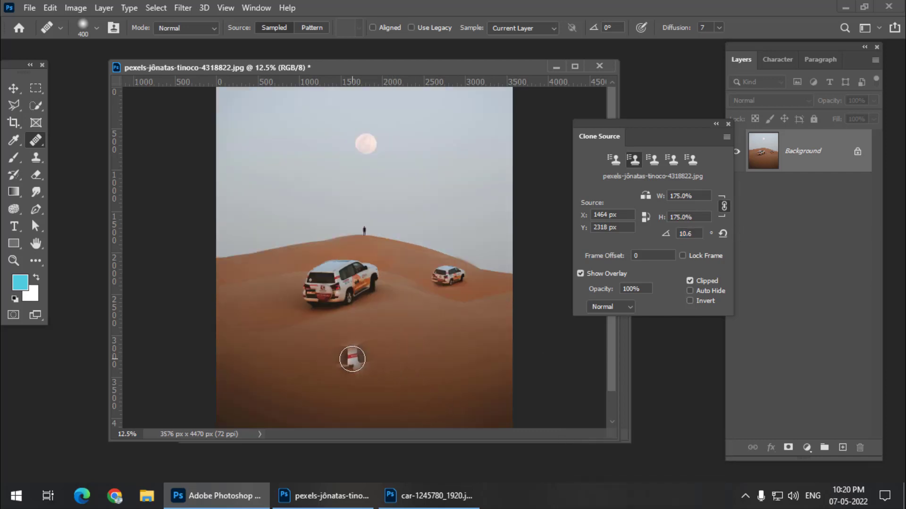
mouse_move(352, 360)
mouse_down()
mouse_move(316, 360)
mouse_move(318, 372)
mouse_move(341, 380)
mouse_move(360, 373)
mouse_move(352, 351)
mouse_move(314, 344)
mouse_move(301, 387)
mouse_move(359, 390)
mouse_move(367, 369)
mouse_move(356, 345)
mouse_move(366, 334)
mouse_move(412, 331)
mouse_move(433, 364)
mouse_move(424, 373)
mouse_move(385, 372)
mouse_move(377, 391)
mouse_move(409, 397)
mouse_move(422, 385)
mouse_move(416, 360)
mouse_move(394, 350)
mouse_move(375, 383)
mouse_move(341, 387)
mouse_move(353, 403)
mouse_move(392, 384)
mouse_move(340, 336)
mouse_move(301, 369)
mouse_move(298, 389)
mouse_move(360, 399)
mouse_move(430, 376)
mouse_up()
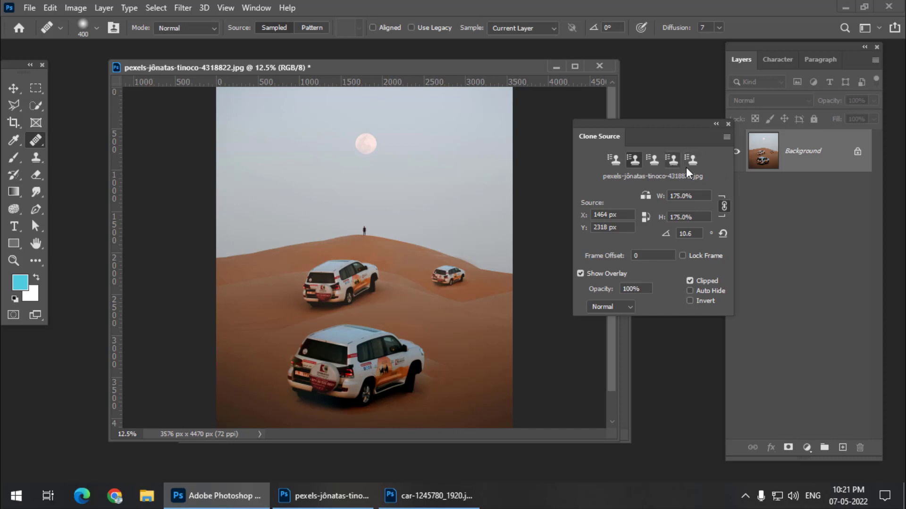
- Sample the moon into the fourth clone source and set its scale to 157%
click(675, 160)
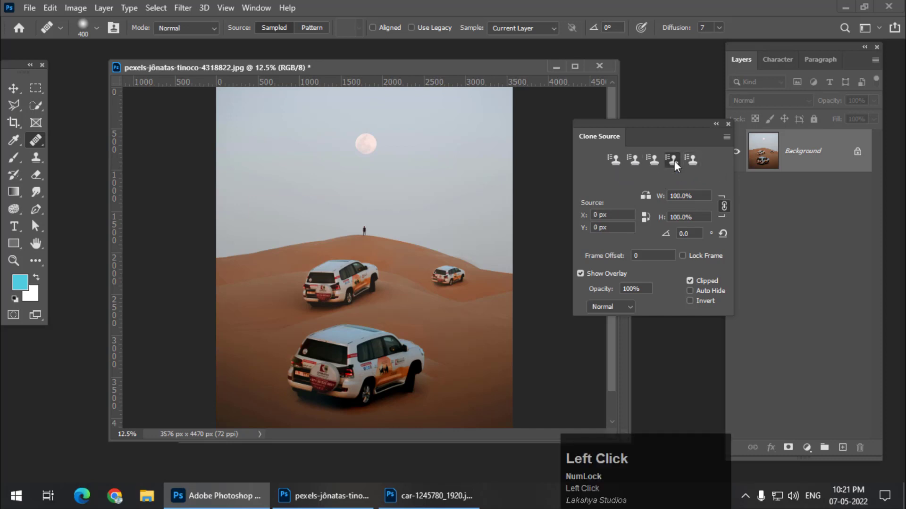
key(alt)
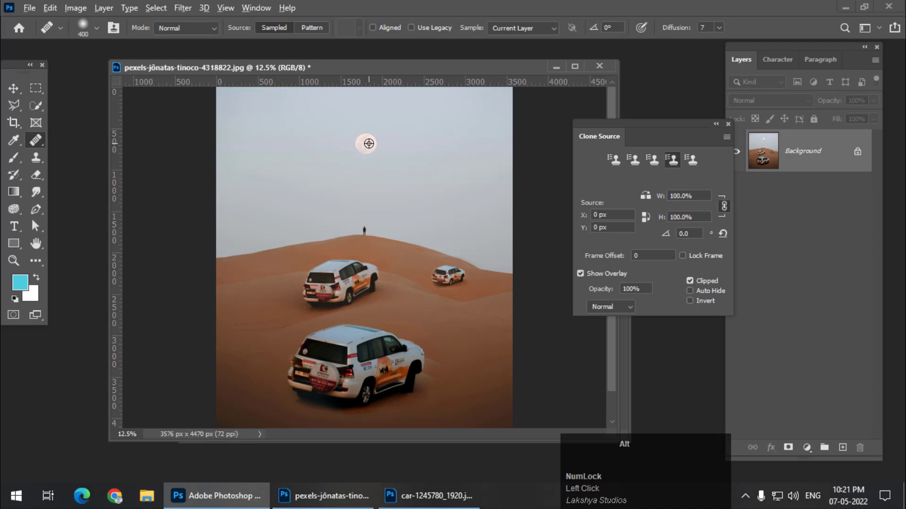
alt+click(369, 144)
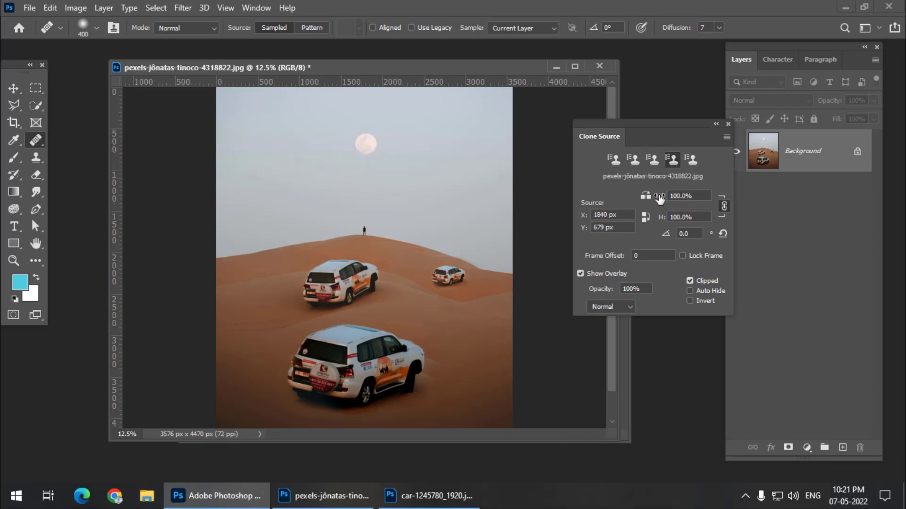
drag(664, 199, 697, 196)
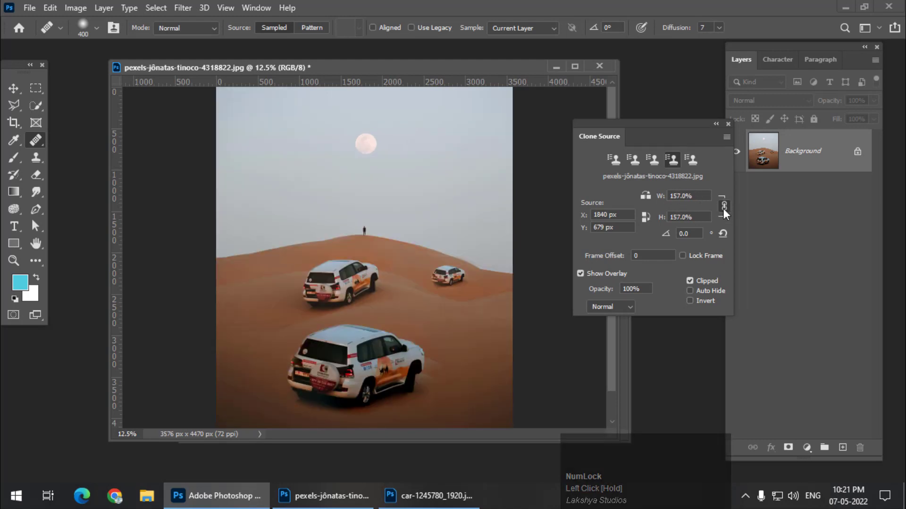
click(659, 200)
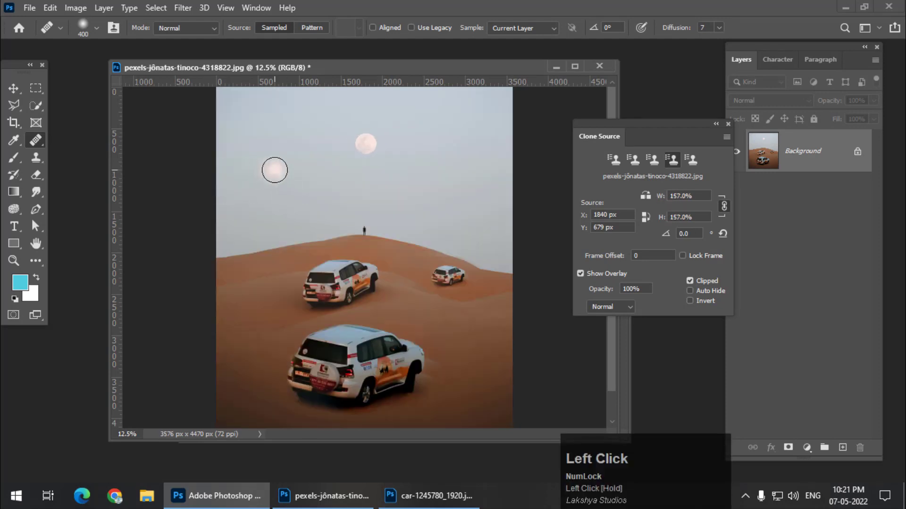
- Paint the enlarged moon copy into the sky to the left of the original moon with the Healing Brush
mouse_move(275, 170)
mouse_down()
mouse_move(269, 188)
mouse_move(286, 164)
mouse_move(271, 160)
mouse_move(261, 181)
mouse_move(292, 178)
mouse_move(276, 161)
mouse_move(267, 180)
mouse_up()
right_click(36, 140)
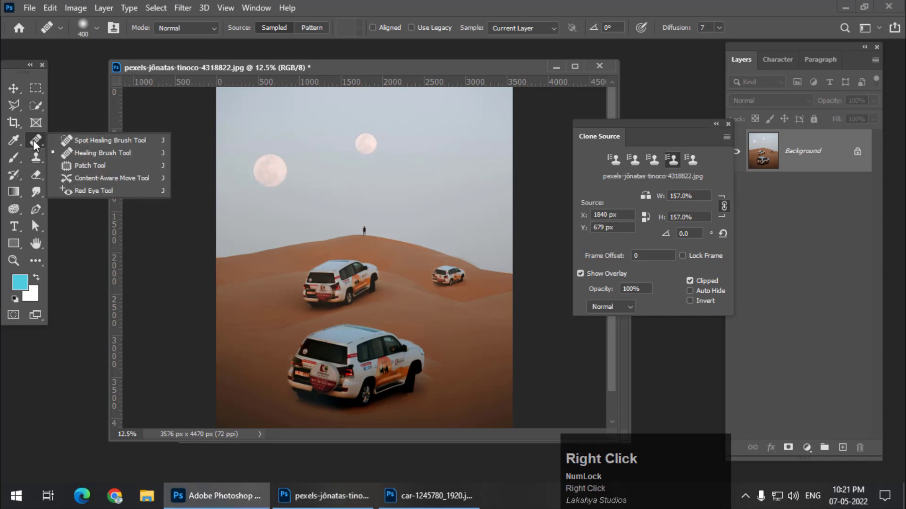
click(92, 154)
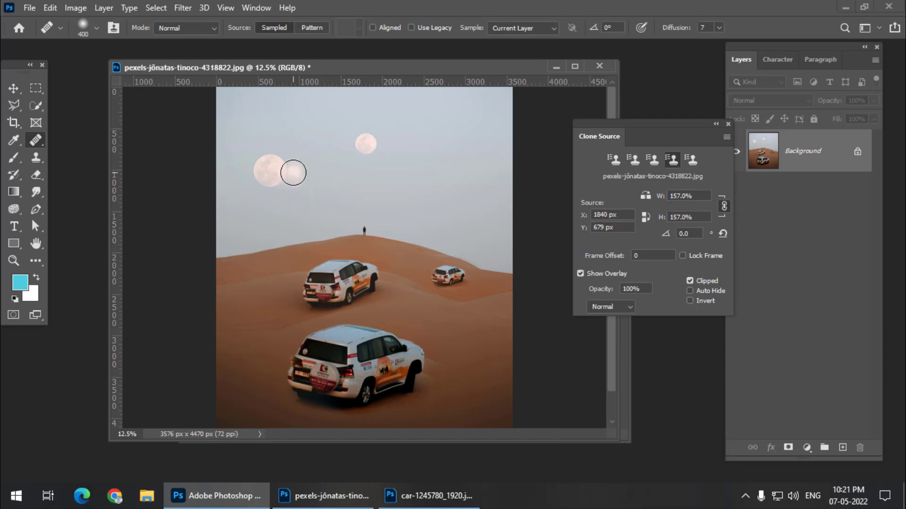
- Try cloning the middle SUV into the sky above the small SUV with the Clone Stamp, and undo the stroke
right_click(36, 160)
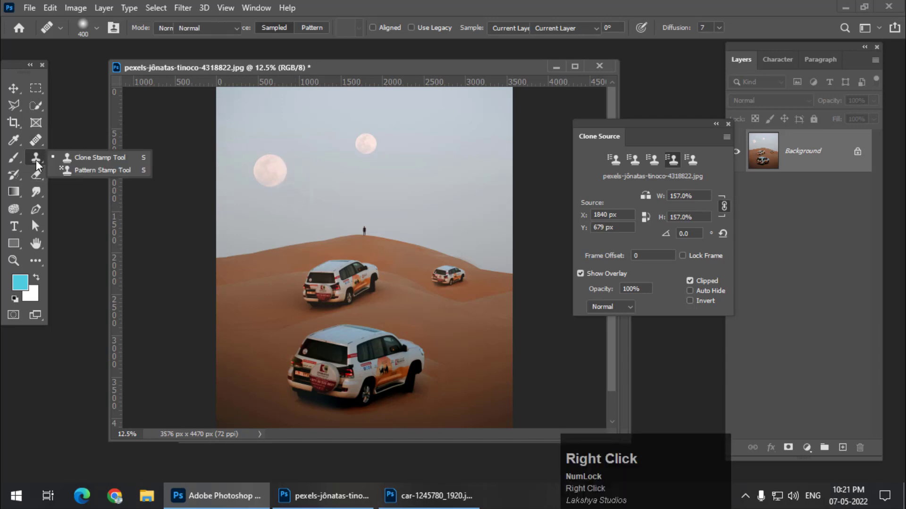
click(100, 158)
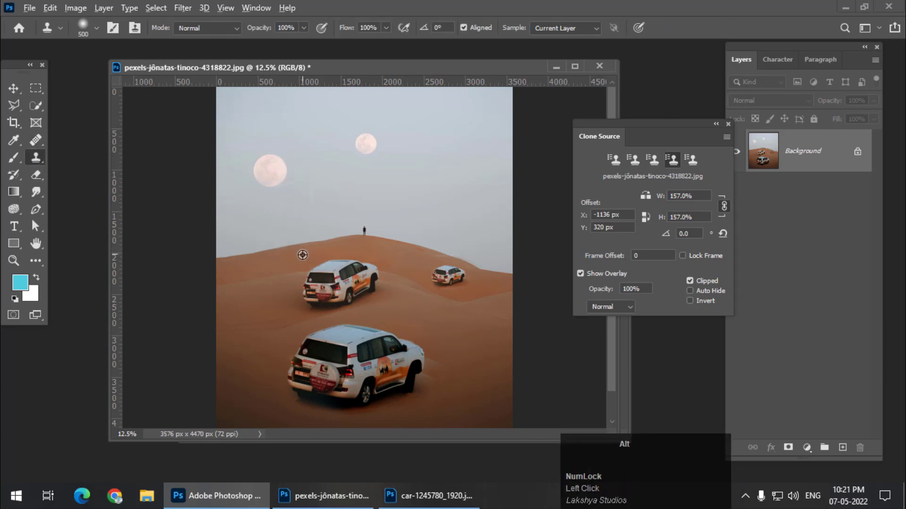
alt+click(335, 289)
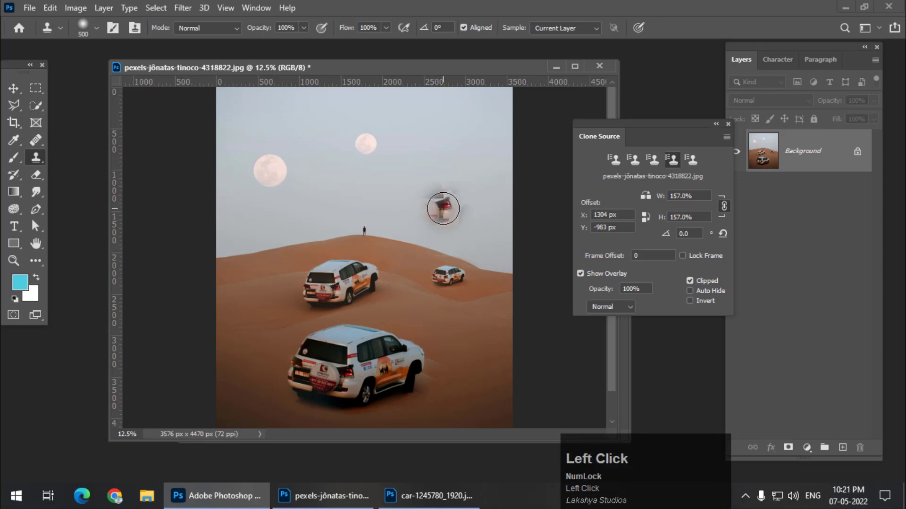
mouse_move(441, 204)
mouse_down()
mouse_move(460, 204)
mouse_move(455, 175)
mouse_move(402, 203)
mouse_move(448, 221)
mouse_move(476, 212)
mouse_up()
key(ctrl+z)
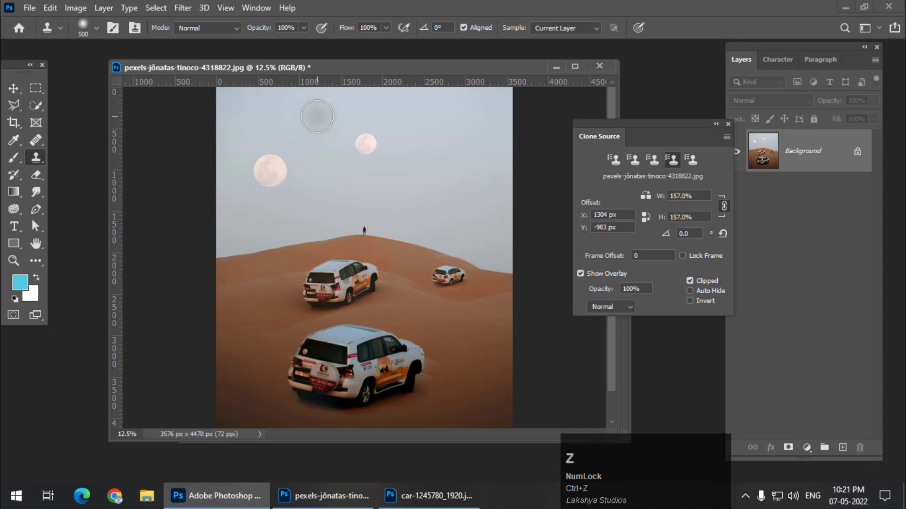